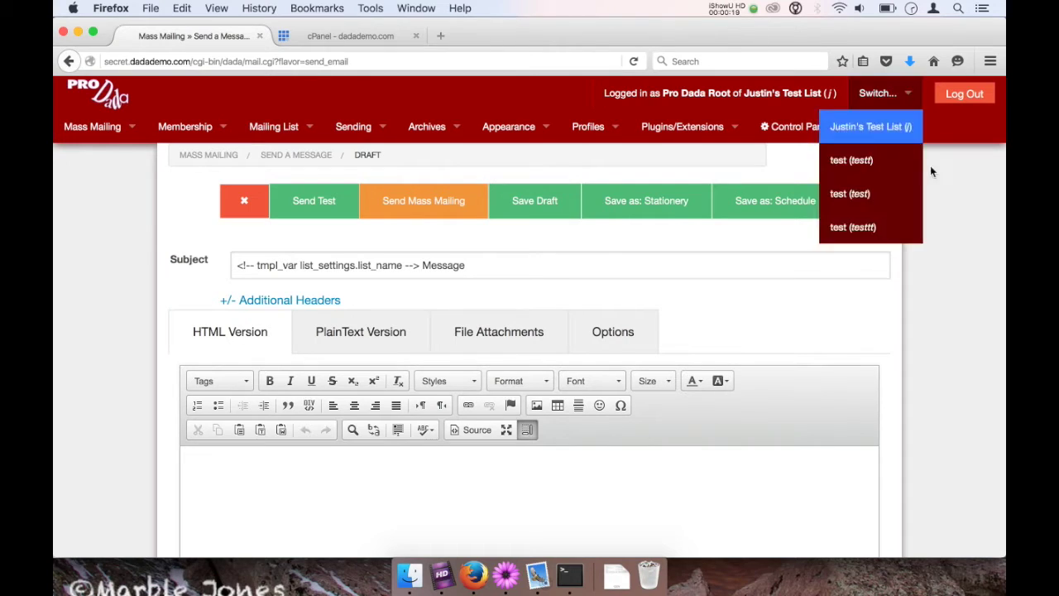
# Open the Bridge plugin page from the Plugins/Extensions menu.
pyautogui.moveTo(619, 132)
pyautogui.moveTo(662, 134)
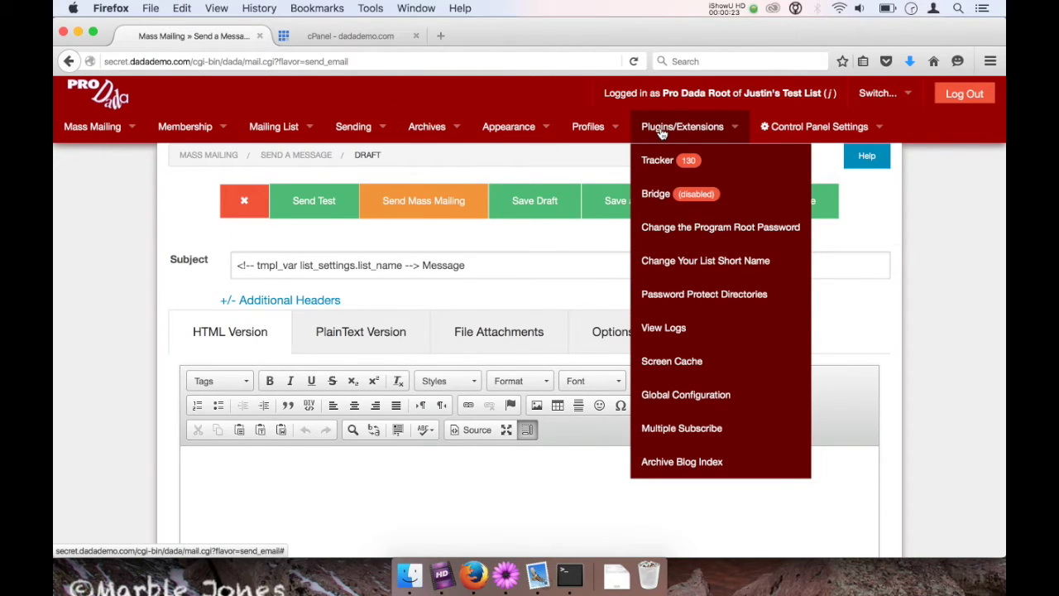
pyautogui.click(661, 197)
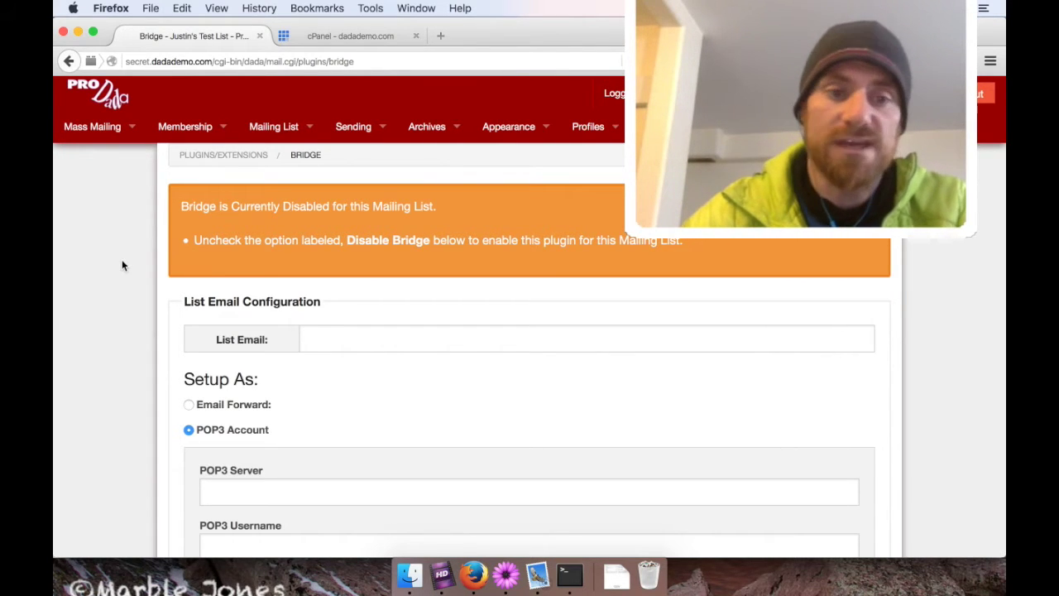
# Enable Bridge by unchecking Disable Bridge under General, then save the changes.
pyautogui.scroll(-2, 122, 257)
pyautogui.scroll(-10, 122, 263)
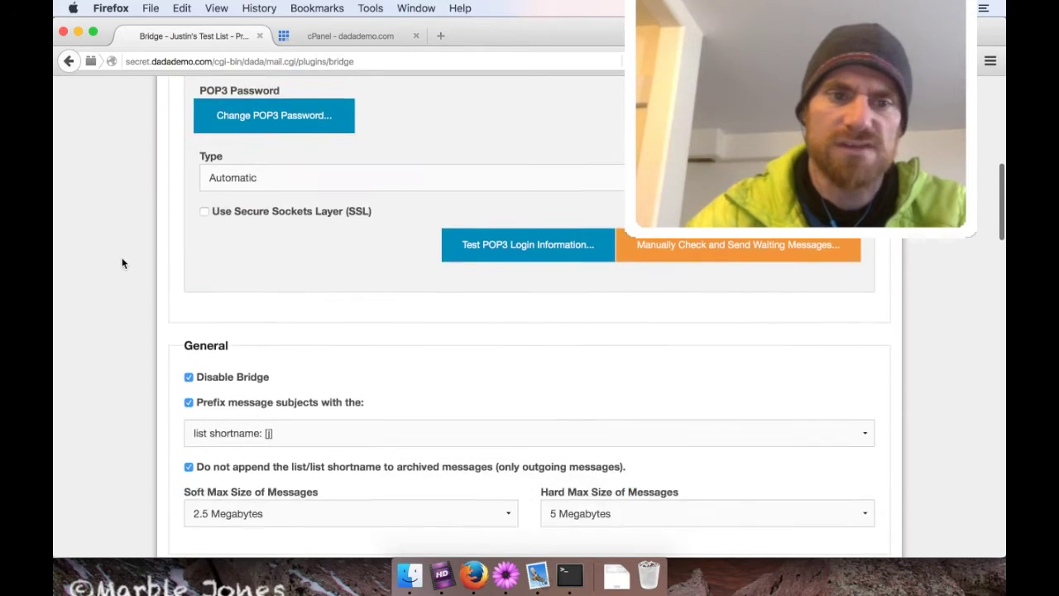
pyautogui.moveTo(184, 137); pyautogui.dragTo(234, 137)
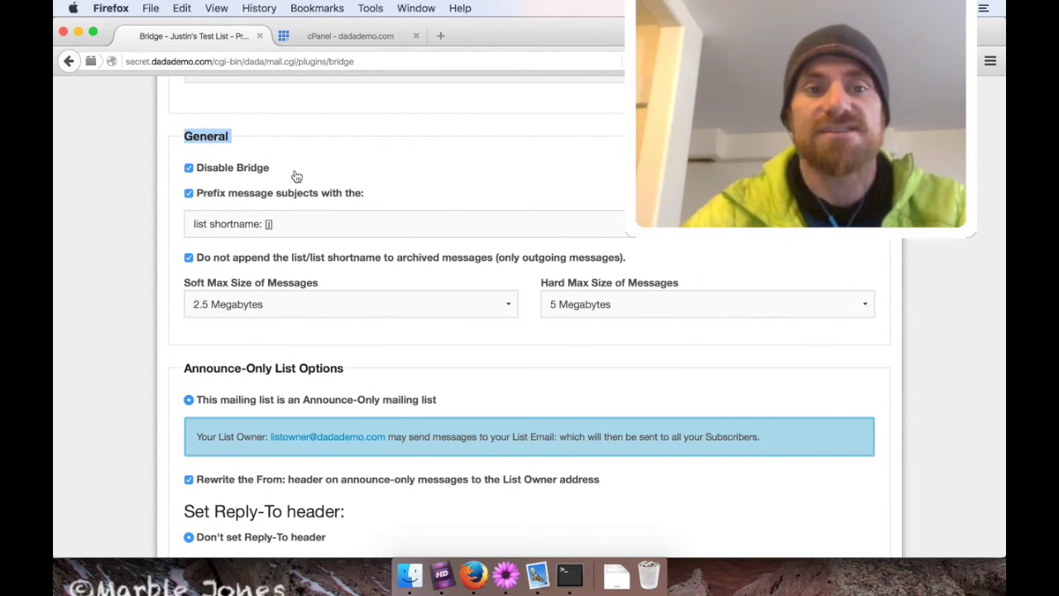
pyautogui.click(210, 173)
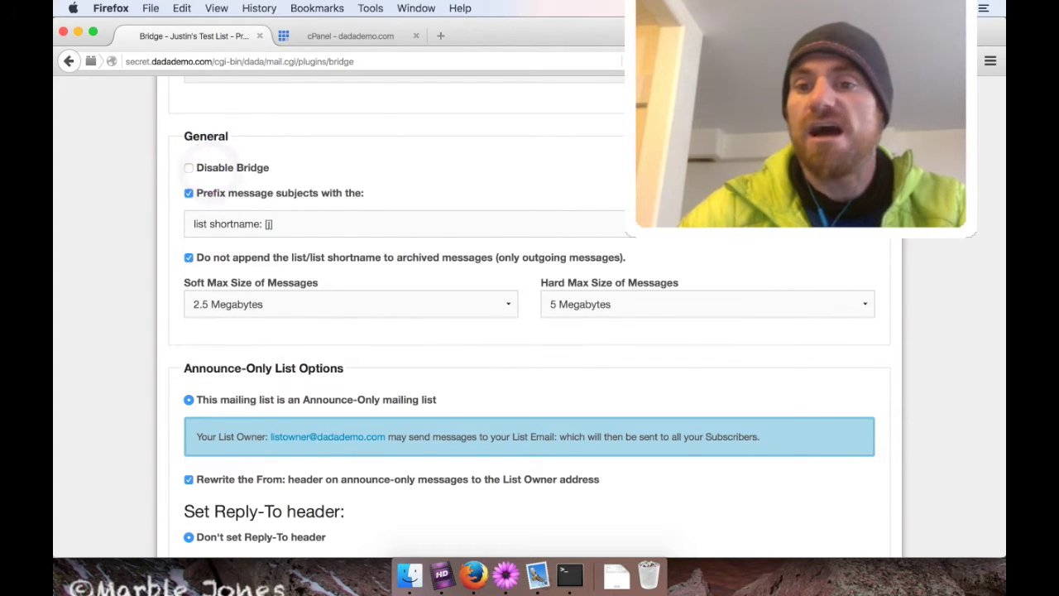
pyautogui.scroll(-10, 938, 286)
pyautogui.scroll(-5, 939, 289)
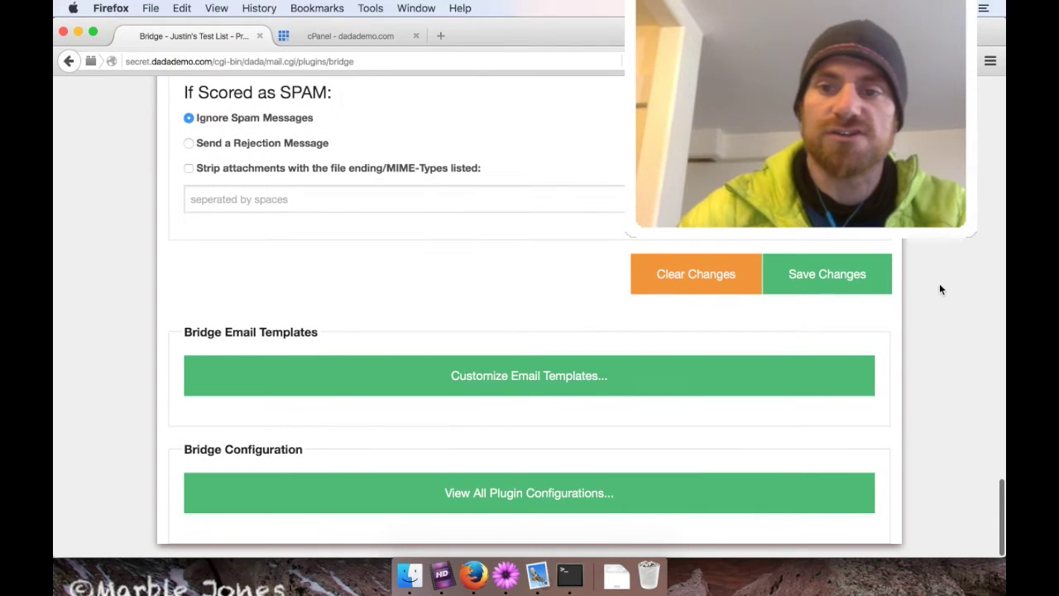
pyautogui.click(816, 286)
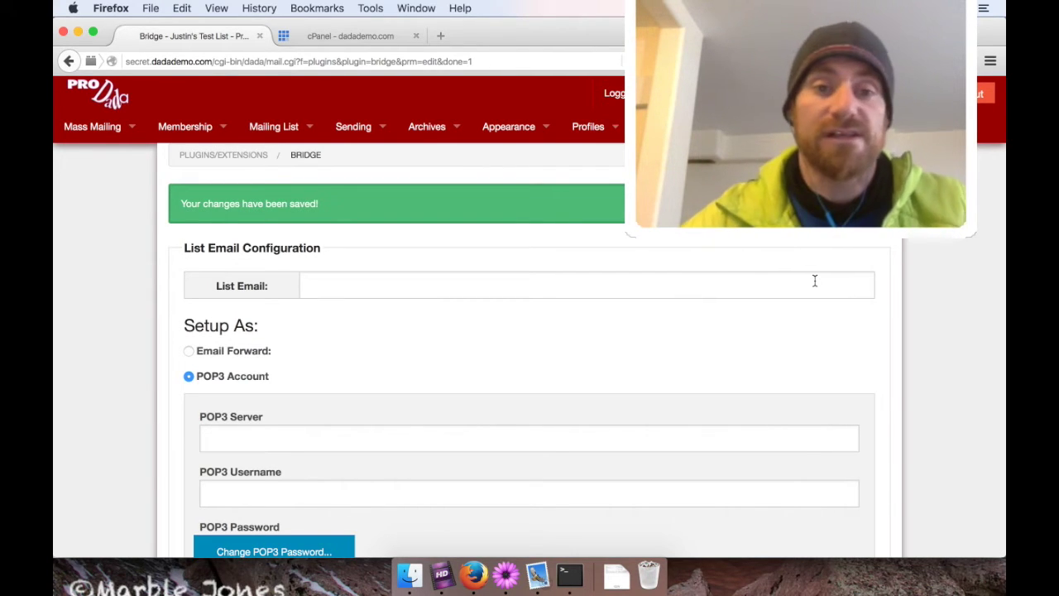
# Enter the list's demo-domain email address in the List Email field.
pyautogui.click(405, 284)
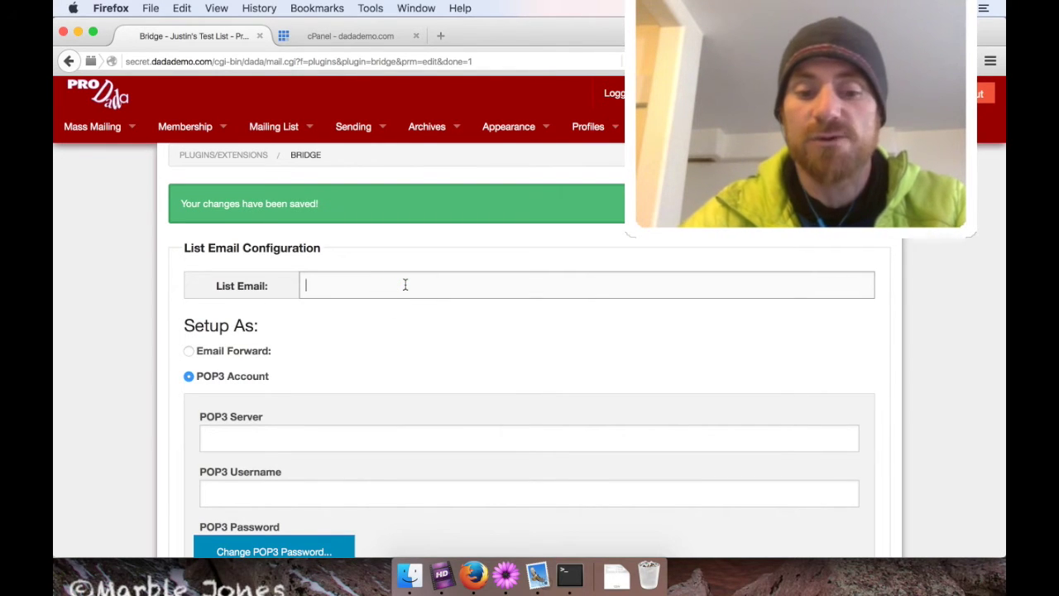
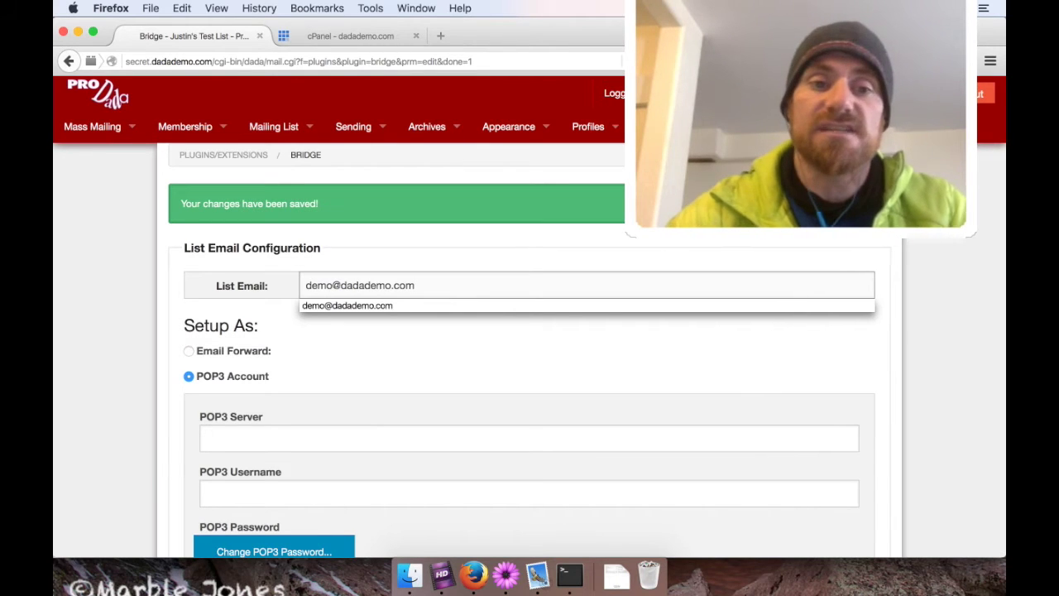
# Choose Email Forward under Setup As and copy the Email Forward Pipe Command.
pyautogui.click(237, 352)
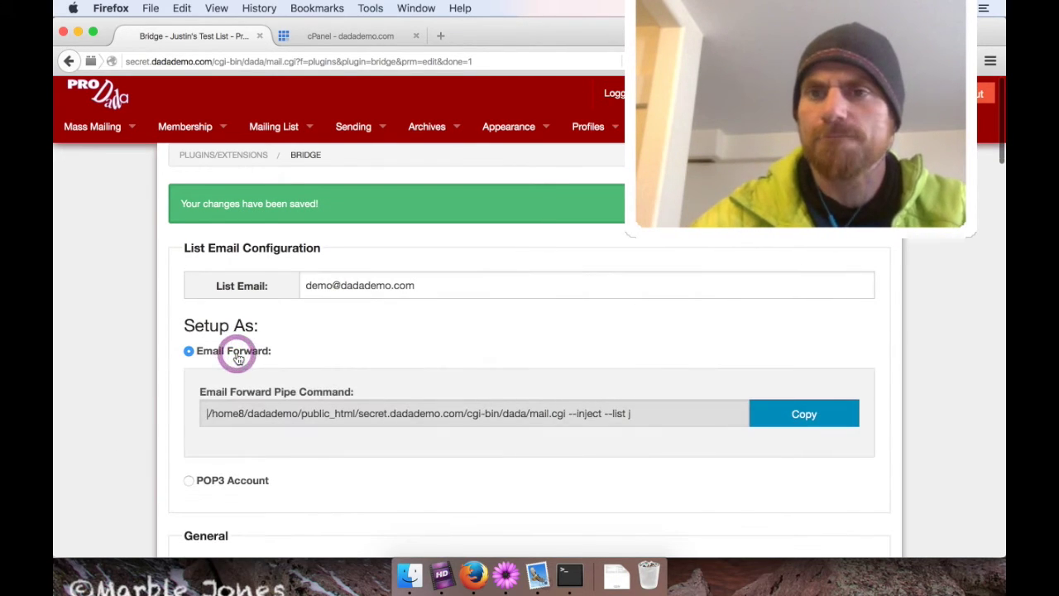
pyautogui.moveTo(185, 325); pyautogui.dragTo(256, 327)
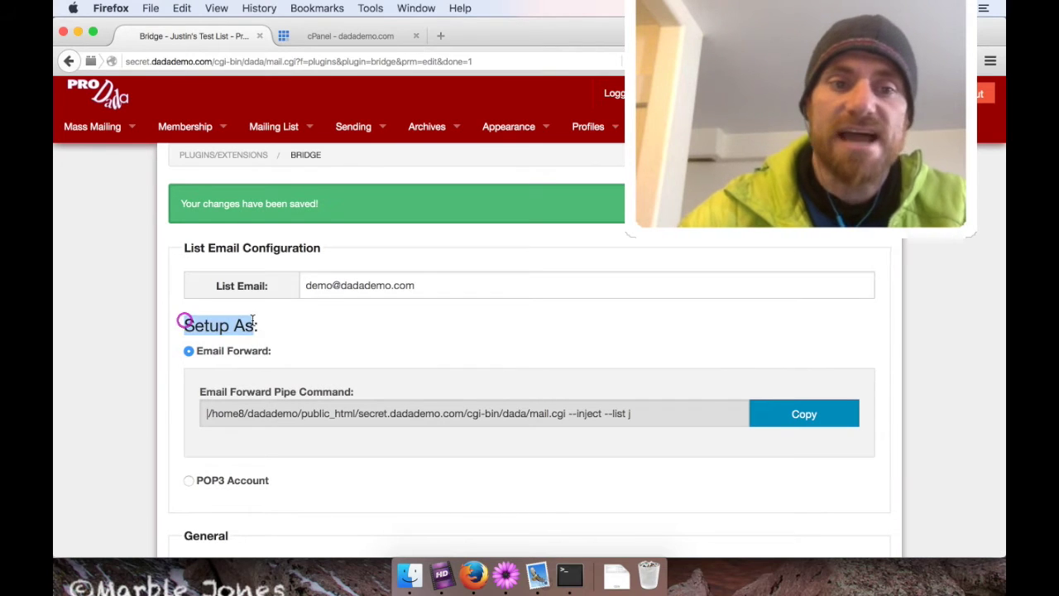
pyautogui.click(236, 351)
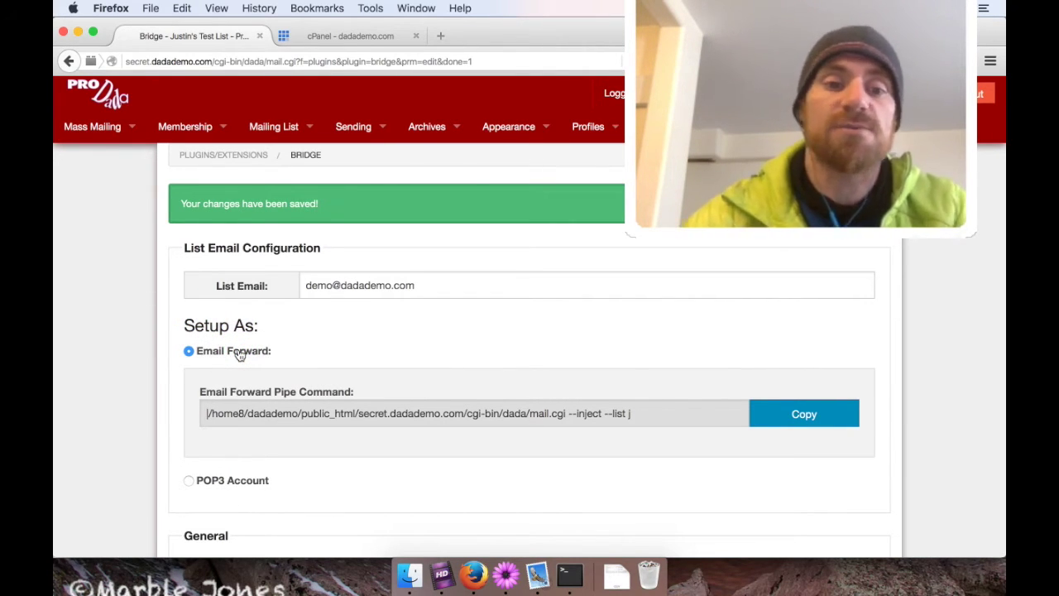
pyautogui.moveTo(197, 388); pyautogui.dragTo(385, 399)
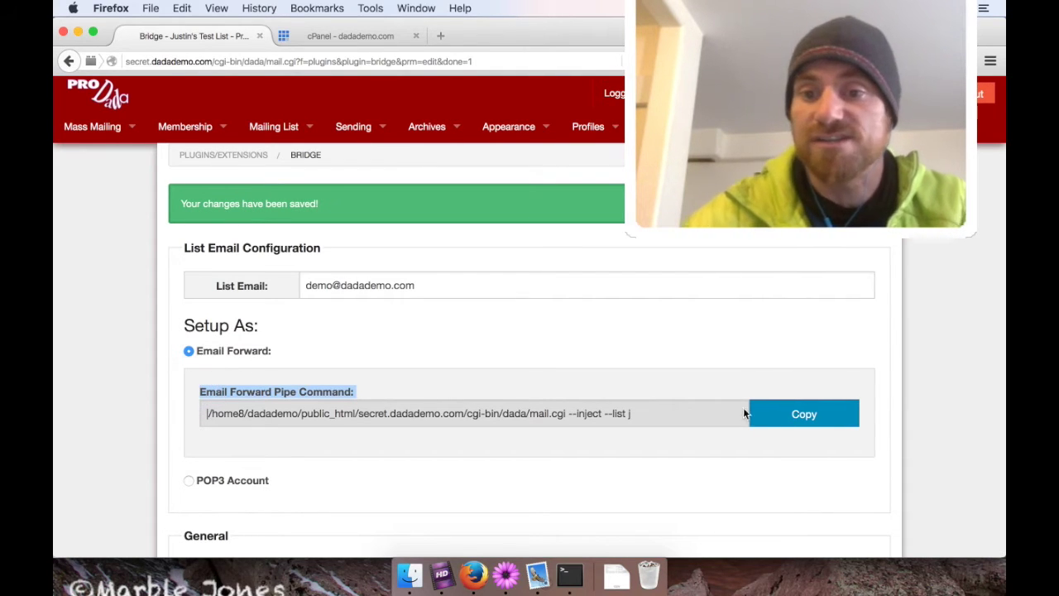
pyautogui.click(780, 427)
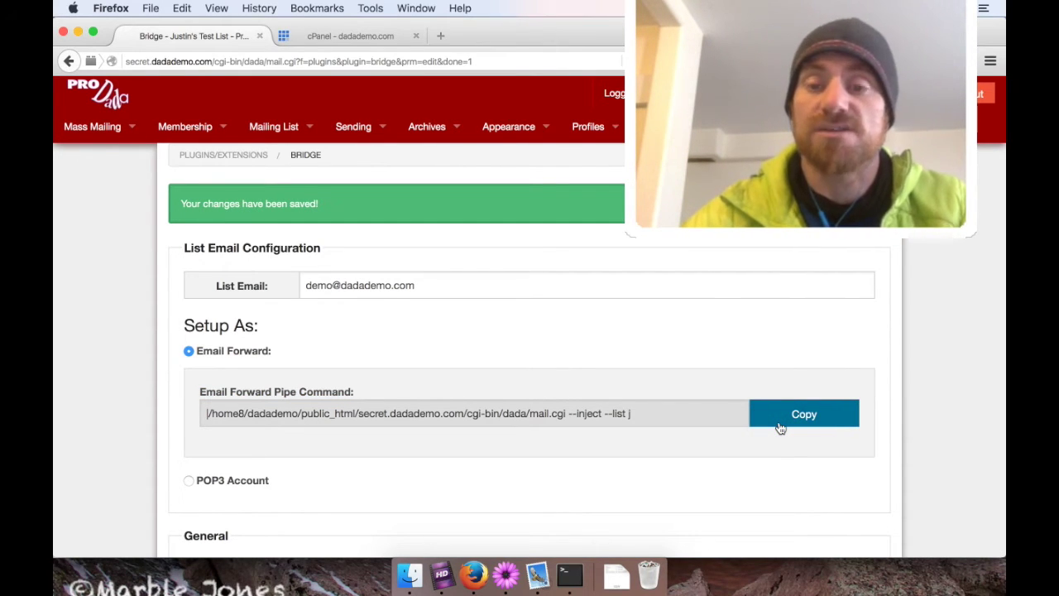
pyautogui.scroll(-10, 70, 397)
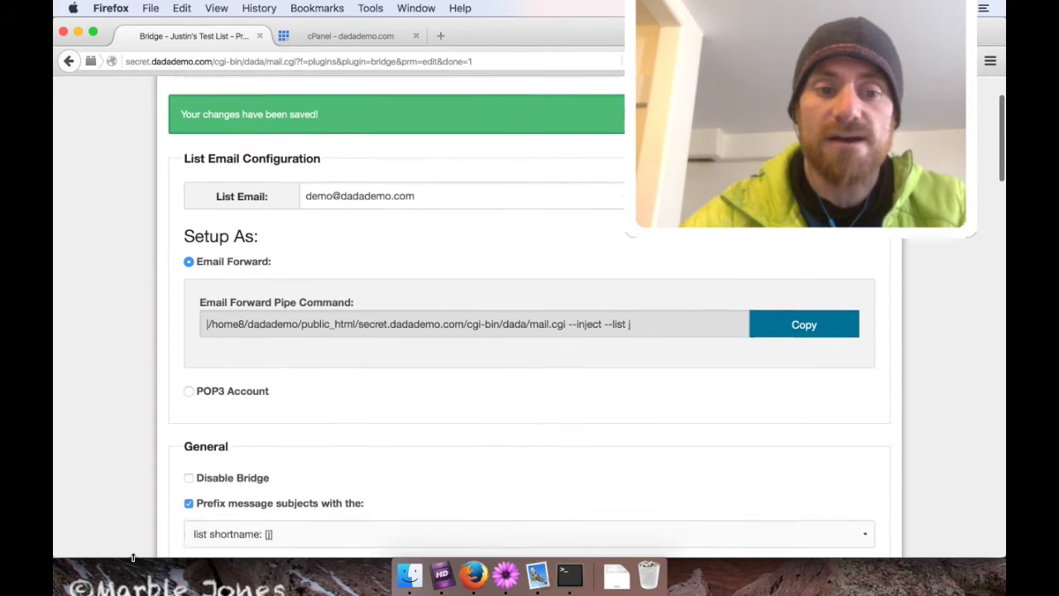
# Mark the list as a Discussion List, save, and copy the pipe command again.
pyautogui.scroll(-9, 132, 554)
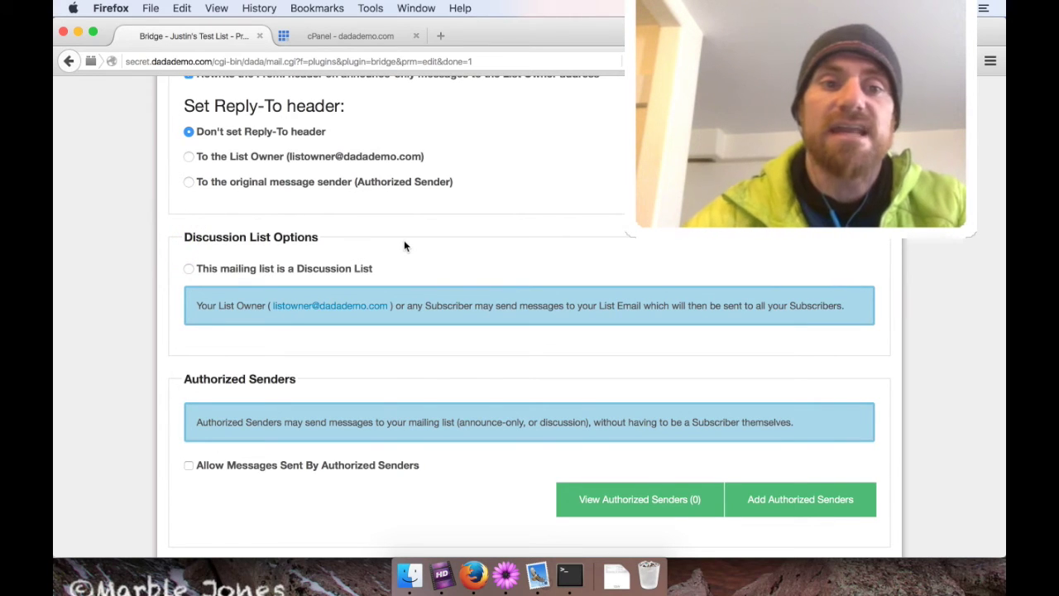
pyautogui.click(189, 268)
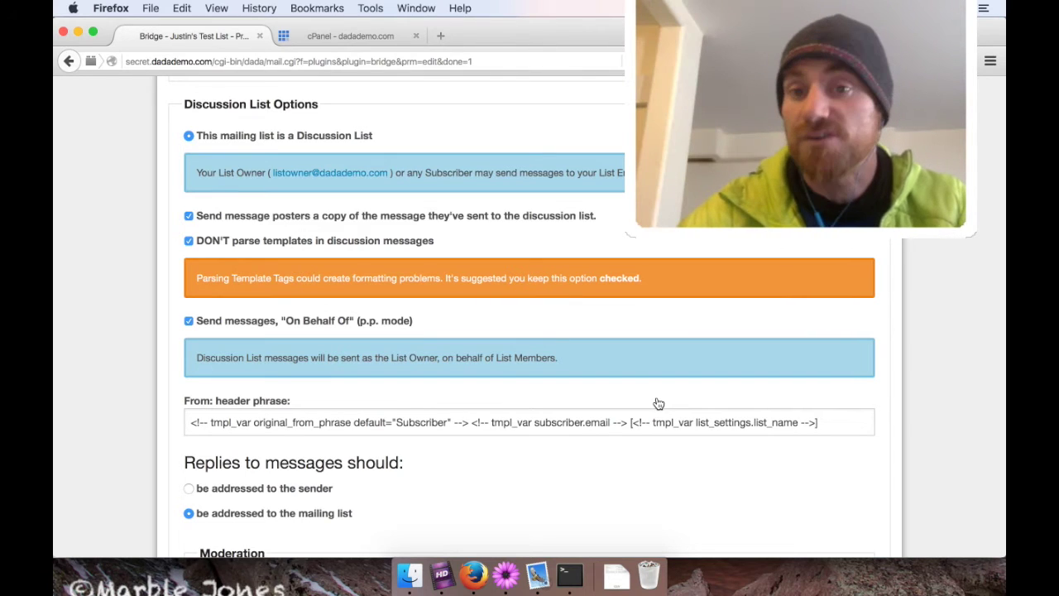
pyautogui.scroll(-20, 880, 484)
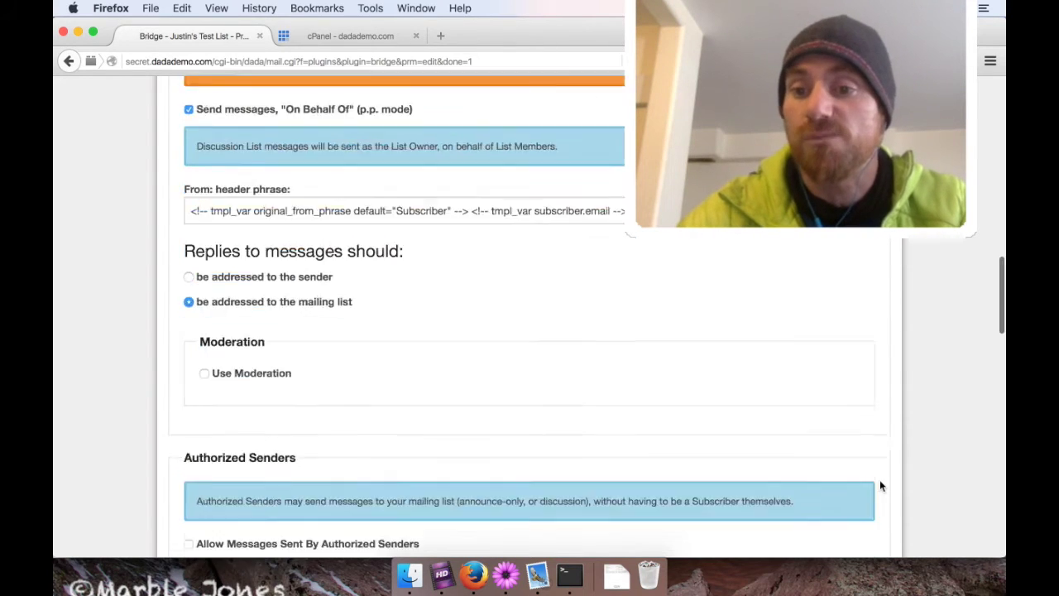
pyautogui.click(814, 288)
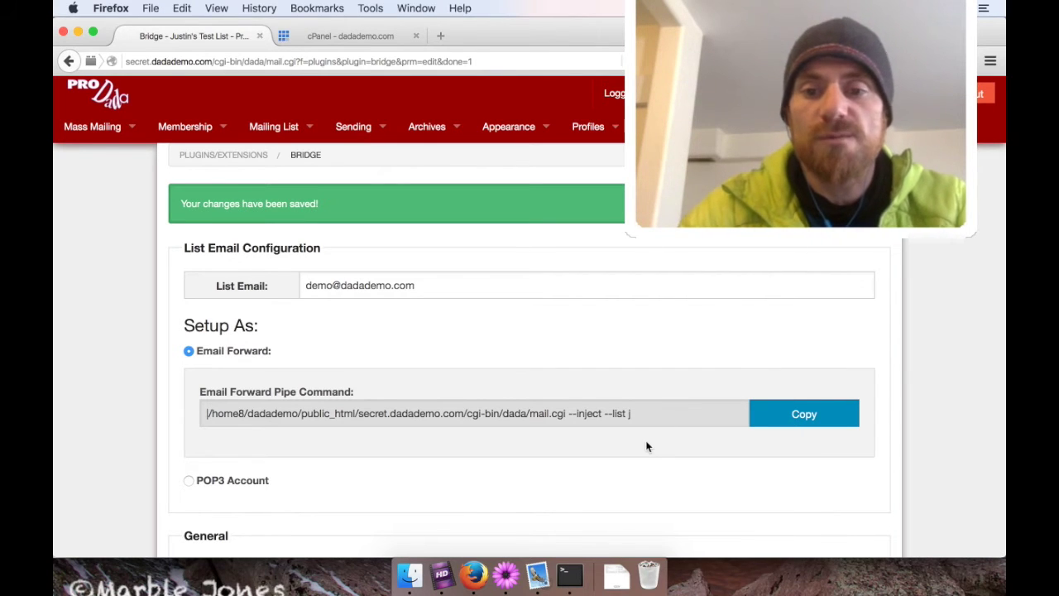
pyautogui.click(803, 414)
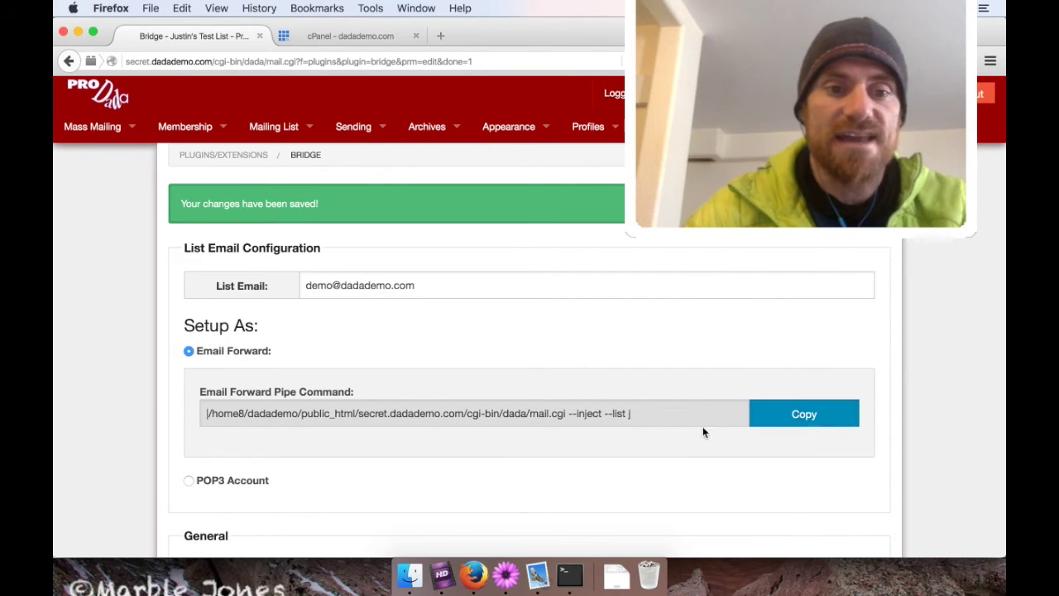
# Copy the pipe command and search Bluehost cPanel features for 'Forwarders'.
pyautogui.click(805, 414)
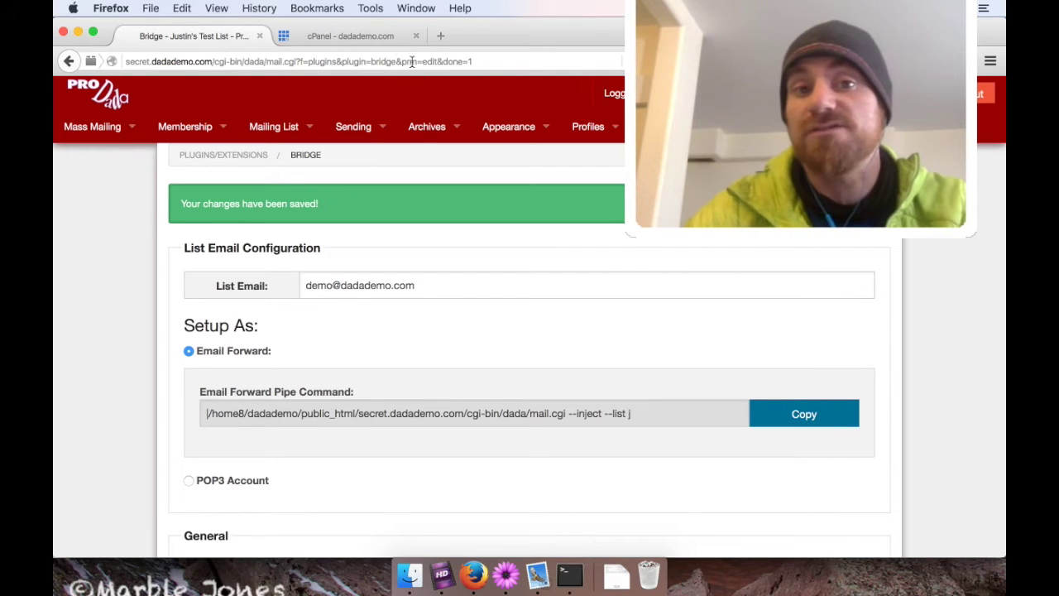
pyautogui.click(385, 37)
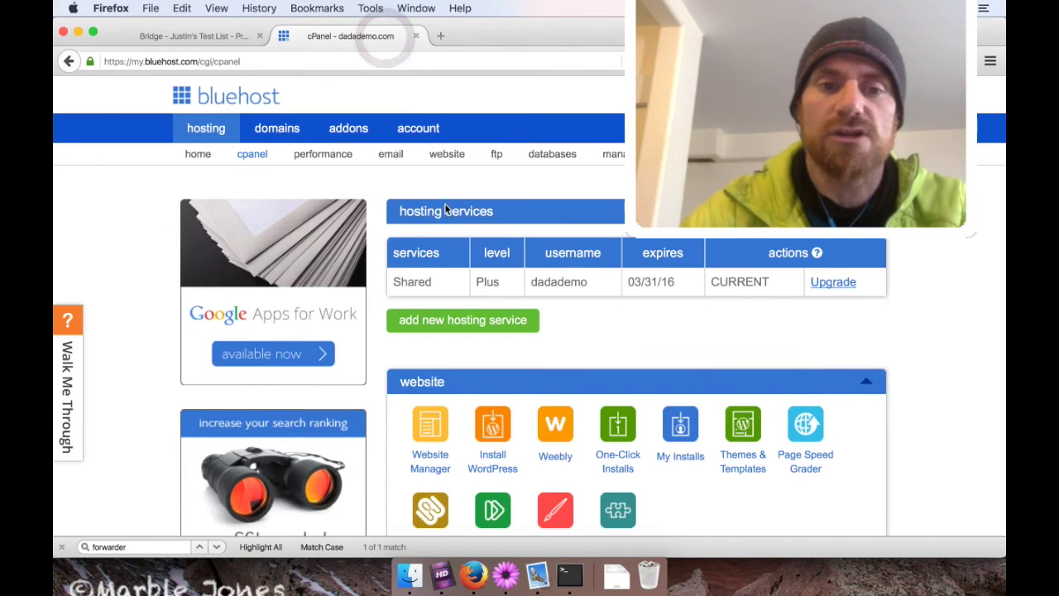
pyautogui.scroll(-10, 445, 209)
pyautogui.click(229, 202)
pyautogui.write('F')
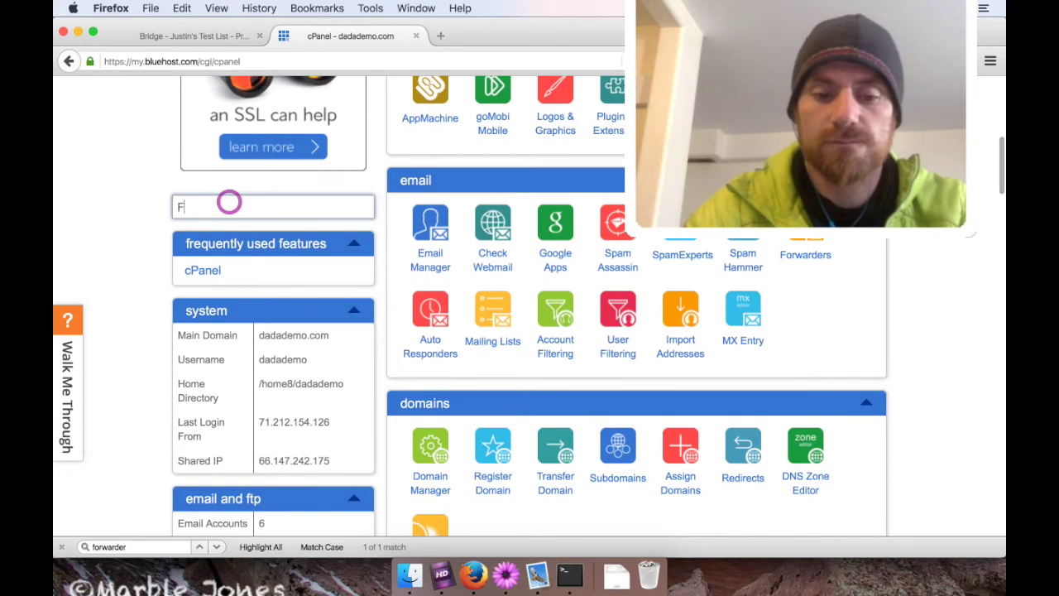
pyautogui.write('orwarders')
pyautogui.click(402, 208)
# Open the email Forwarders page and its Add an Email Forwarder form.
pyautogui.scroll(5, 637, 308)
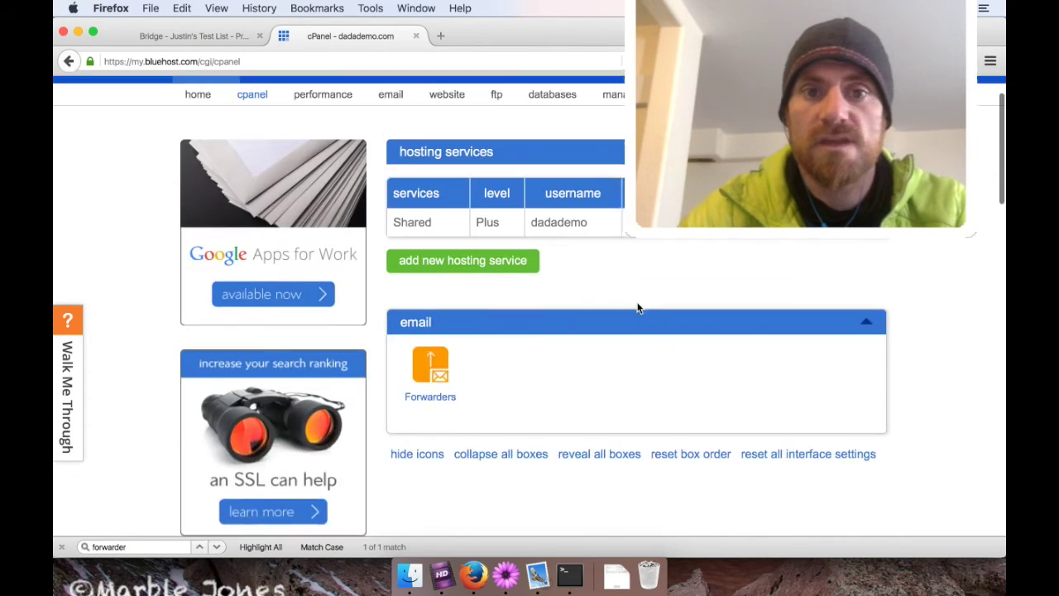
pyautogui.scroll(2, 637, 308)
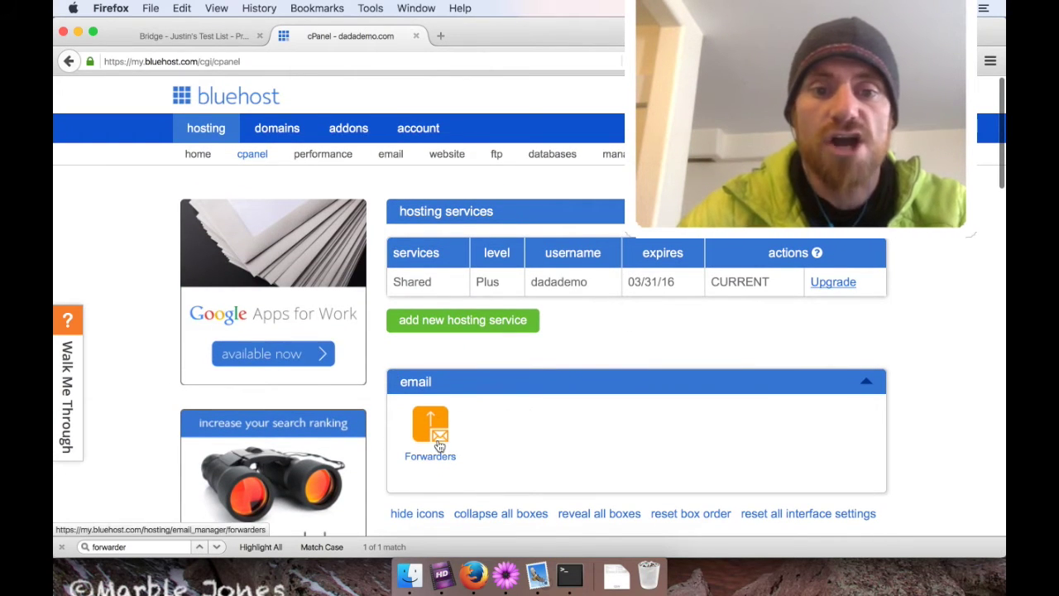
pyautogui.click(439, 445)
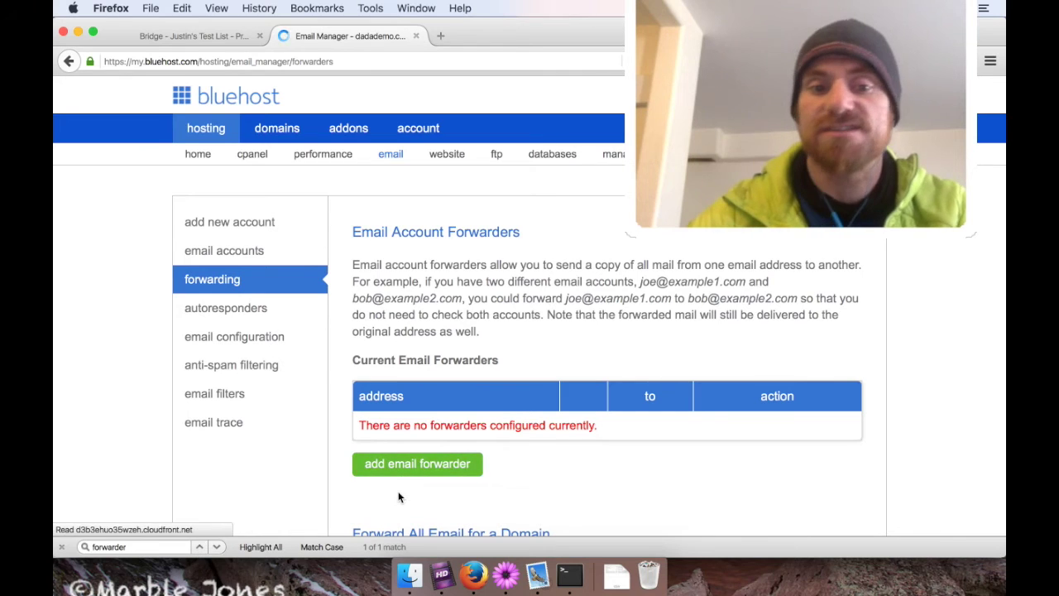
pyautogui.click(390, 466)
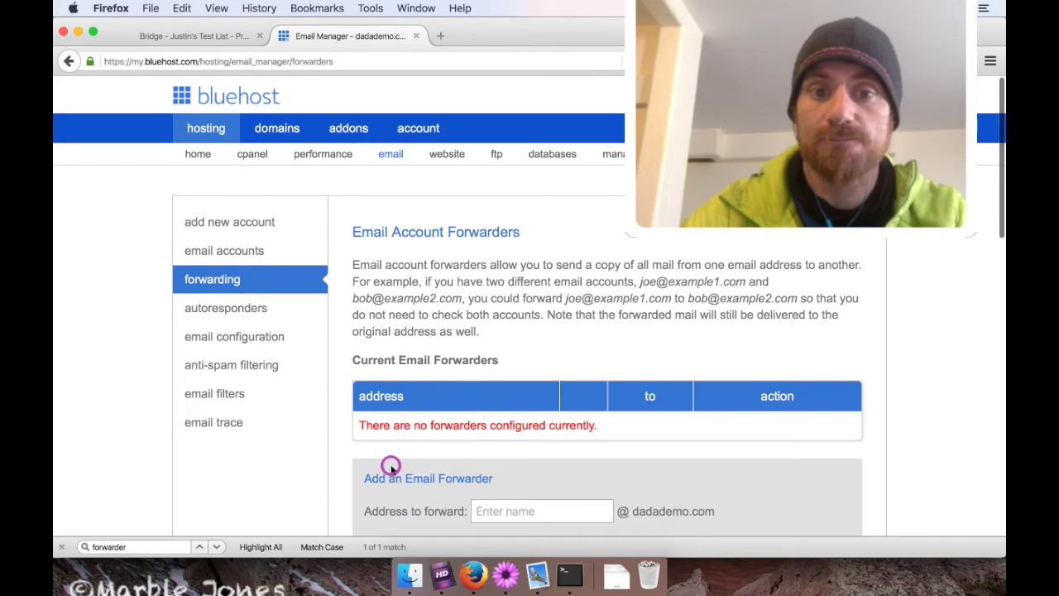
# Enter 'demo' as the address to forward.
pyautogui.scroll(-5, 822, 525)
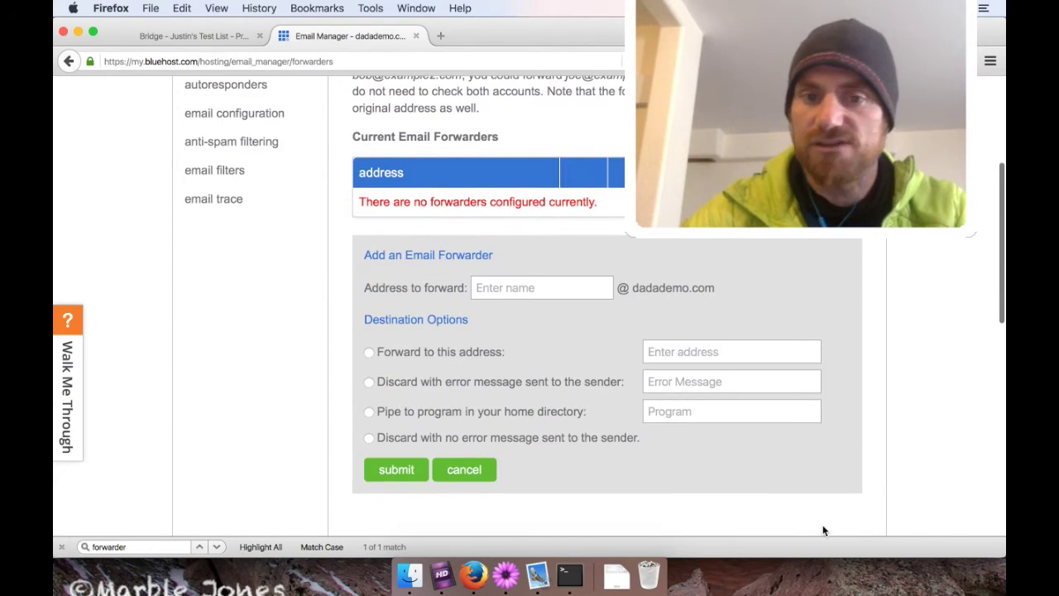
pyautogui.click(525, 287)
pyautogui.write('demo')
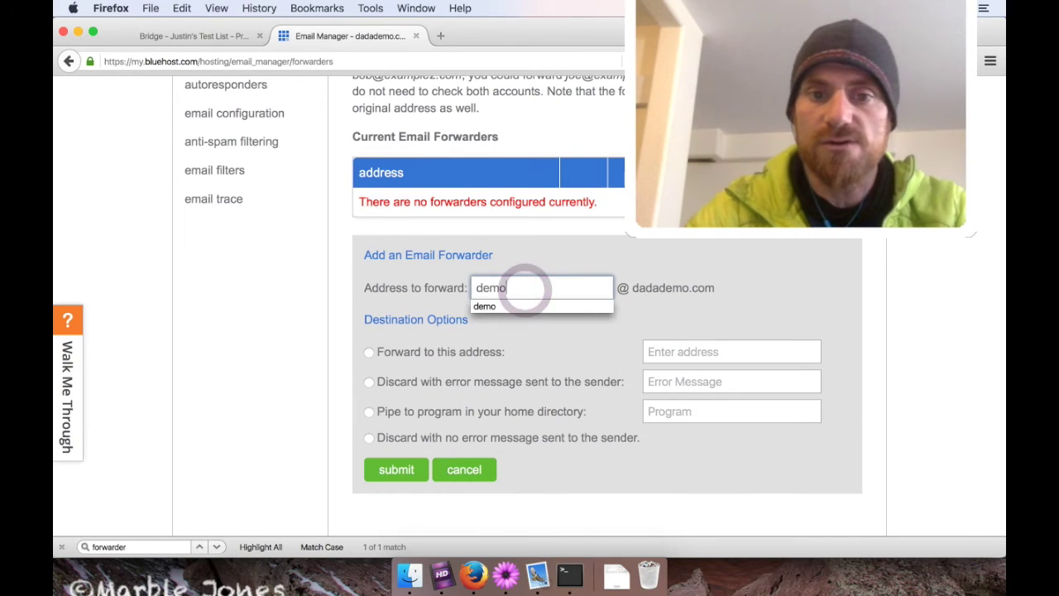
pyautogui.click(785, 282)
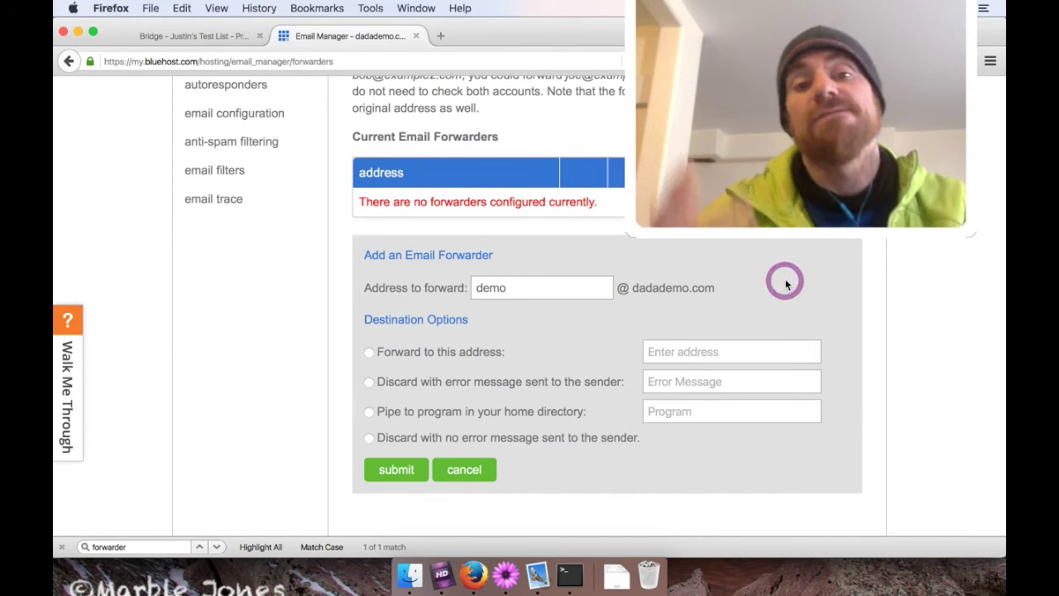
# Check the list email in Dada Mail, then choose Pipe to program for the forwarder.
pyautogui.click(204, 37)
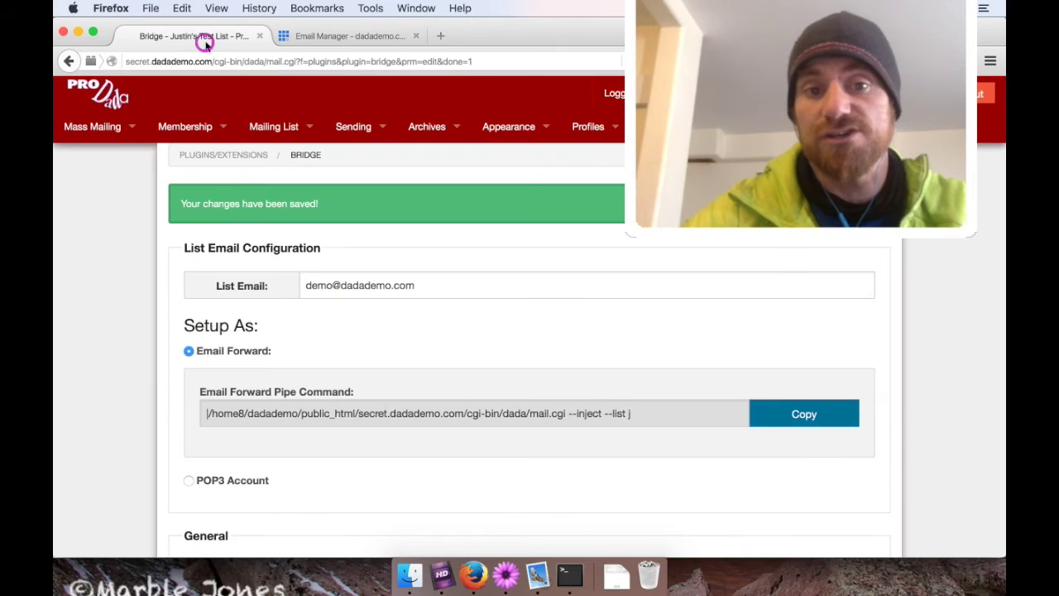
pyautogui.tripleClick(439, 284)
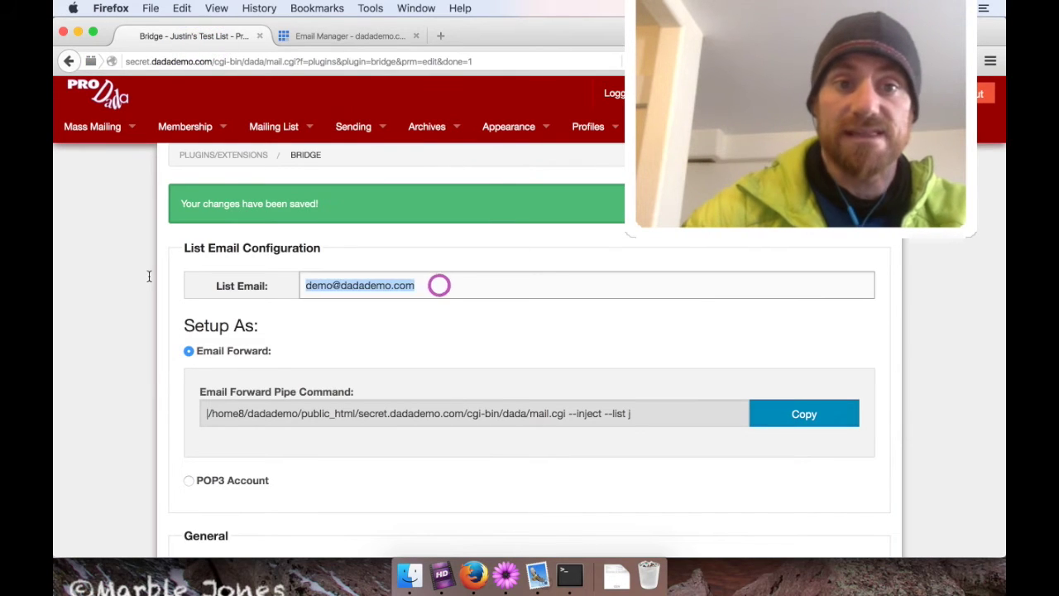
pyautogui.click(333, 36)
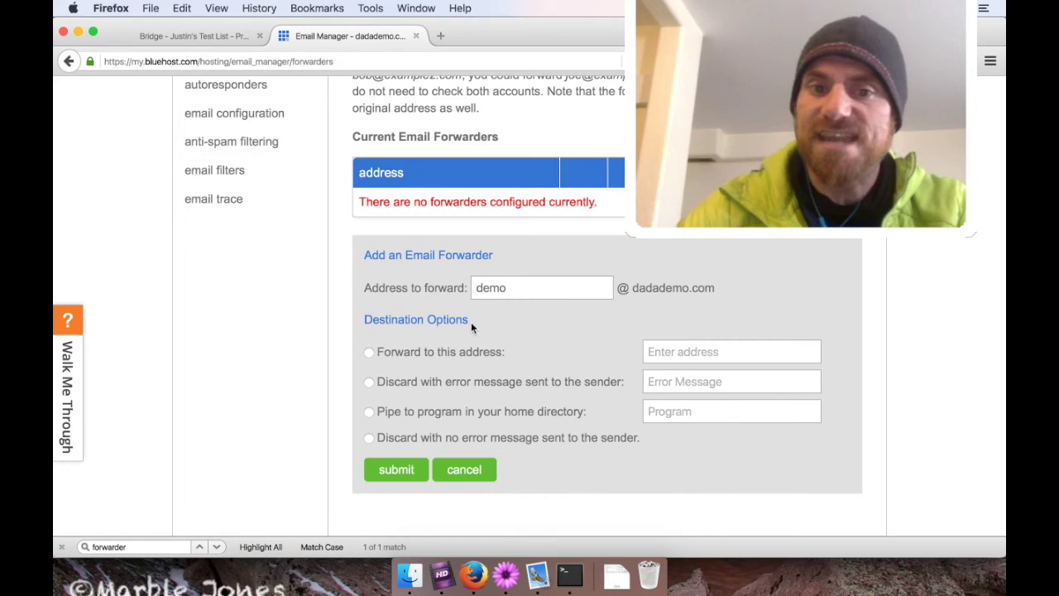
pyautogui.click(394, 420)
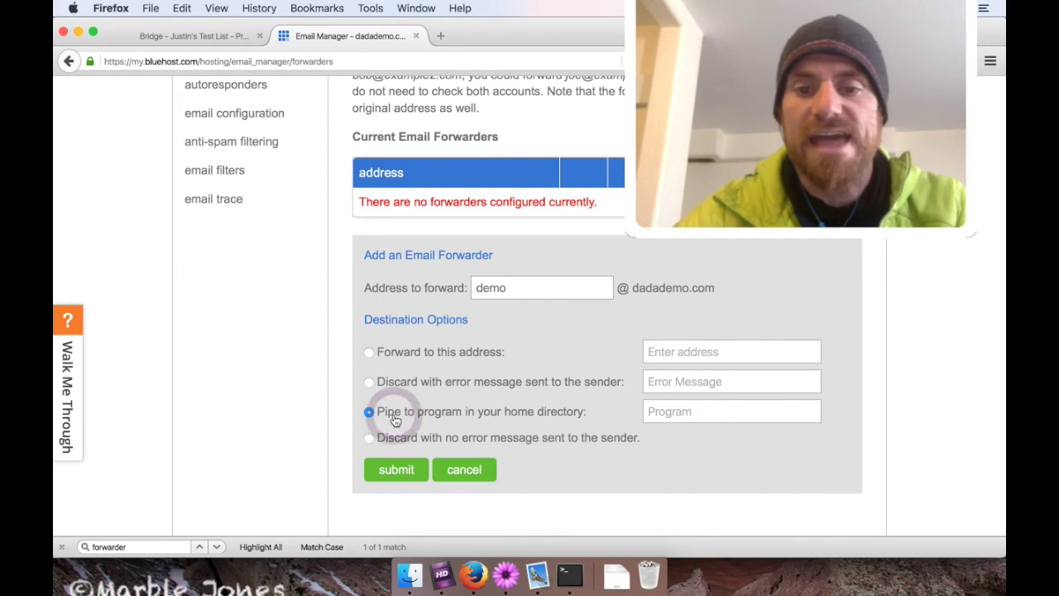
pyautogui.click(683, 410)
# Paste the pipe command and strip the leading '/home8/dadademo/' from the program path.
pyautogui.press('super+v')
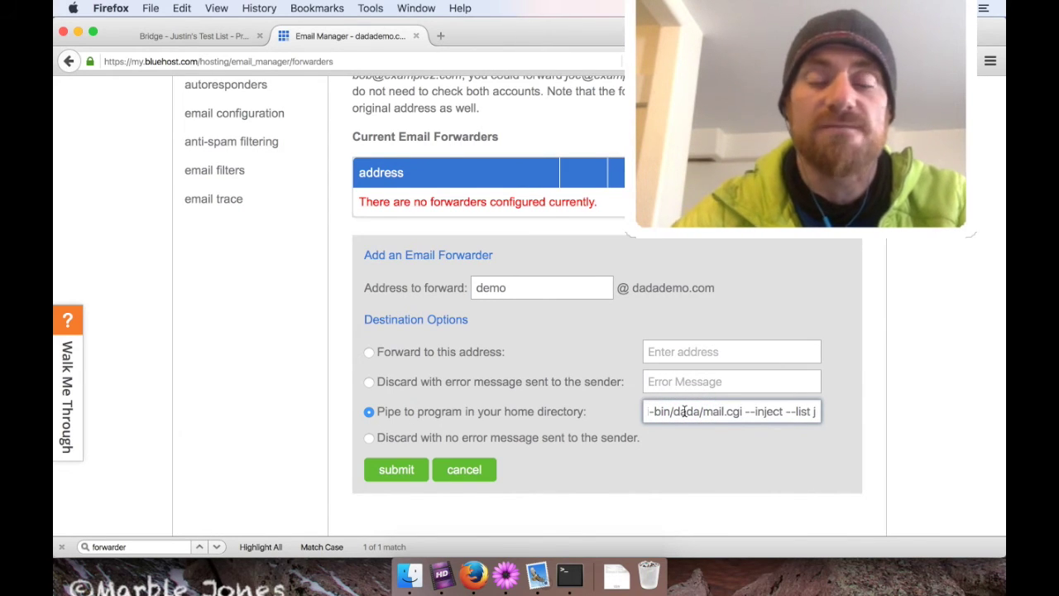
pyautogui.press('super+Left')
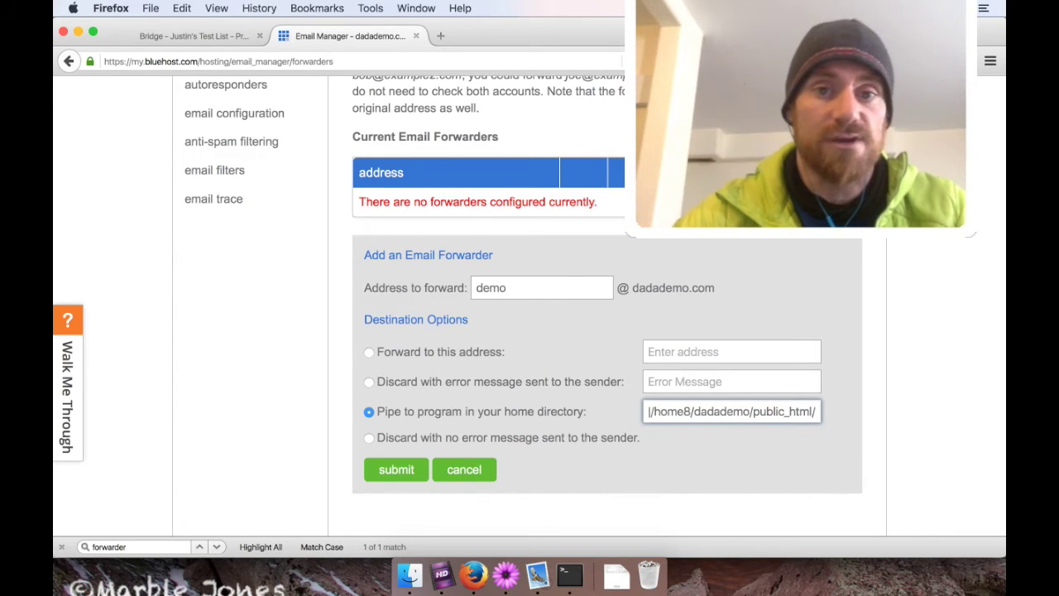
pyautogui.hotkey('shift', 'Right')
pyautogui.hotkey('shift', 'Right')
pyautogui.hotkey('shift', 'Right')
pyautogui.hotkey('shift', 'Right')
pyautogui.hotkey('shift', 'Right')
pyautogui.hotkey('shift', 'Right')
pyautogui.hotkey('shift', 'Right')
pyautogui.hotkey('shift', 'Right')
pyautogui.hotkey('shift', 'Right')
pyautogui.hotkey('shift', 'Right')
pyautogui.hotkey('shift', 'Right')
pyautogui.hotkey('shift', 'Right')
pyautogui.hotkey('shift', 'Right')
pyautogui.hotkey('shift', 'Right')
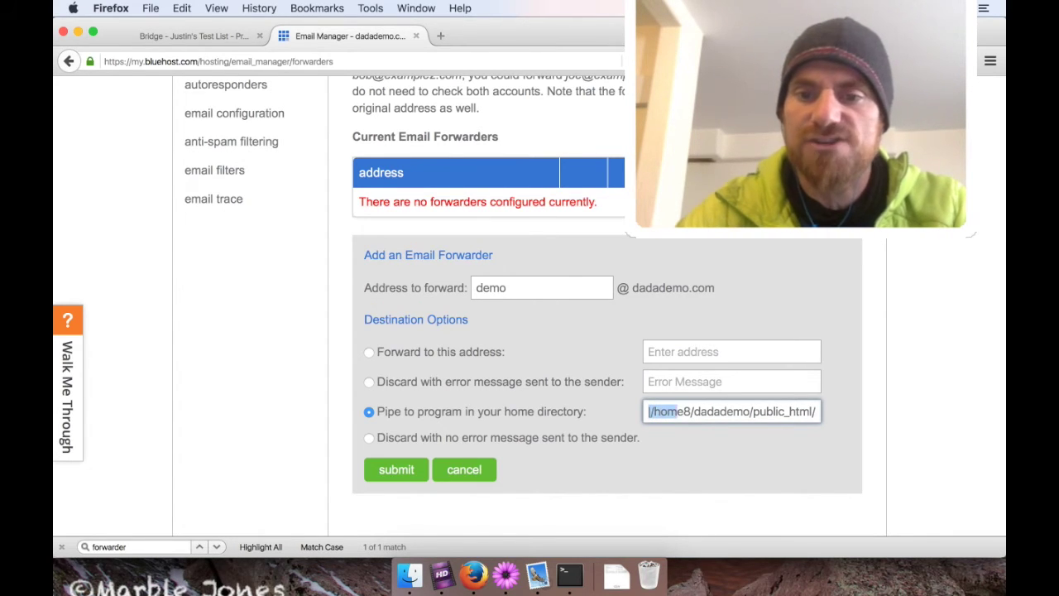
pyautogui.hotkey('shift', 'Right')
pyautogui.hotkey('shift', 'Right')
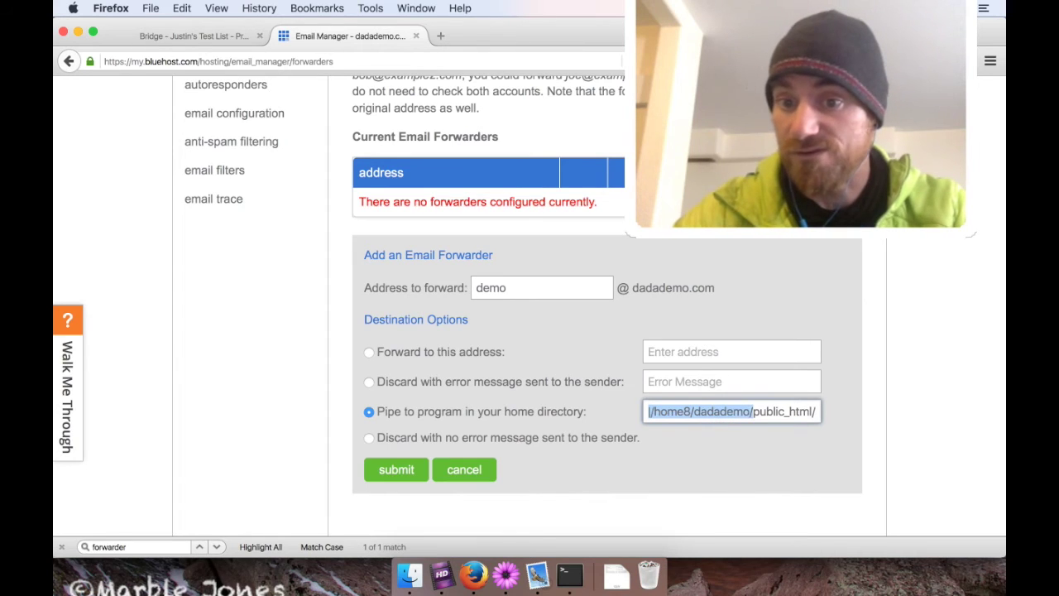
pyautogui.hotkey('shift', 'Left')
pyautogui.press('super+c')
pyautogui.press('Left')
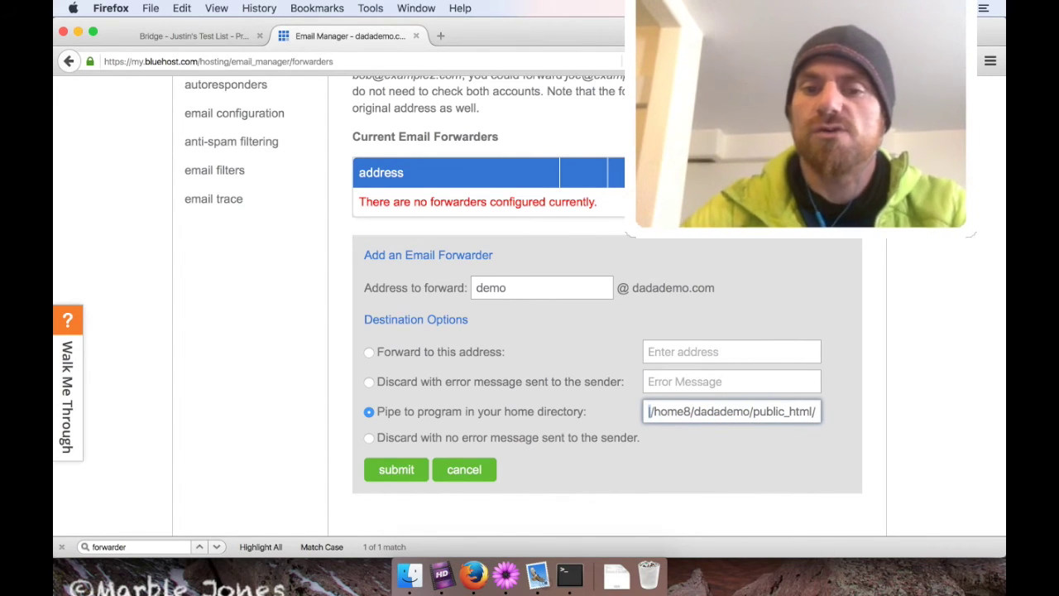
pyautogui.hotkey('shift', 'Right')
pyautogui.hotkey('shift', 'Right')
pyautogui.hotkey('shift', 'Right')
pyautogui.hotkey('shift', 'Right')
pyautogui.hotkey('shift', 'Right')
pyautogui.hotkey('shift', 'Right')
pyautogui.hotkey('shift', 'Right')
pyautogui.hotkey('shift', 'Right')
pyautogui.hotkey('shift', 'Right')
pyautogui.hotkey('shift', 'Right')
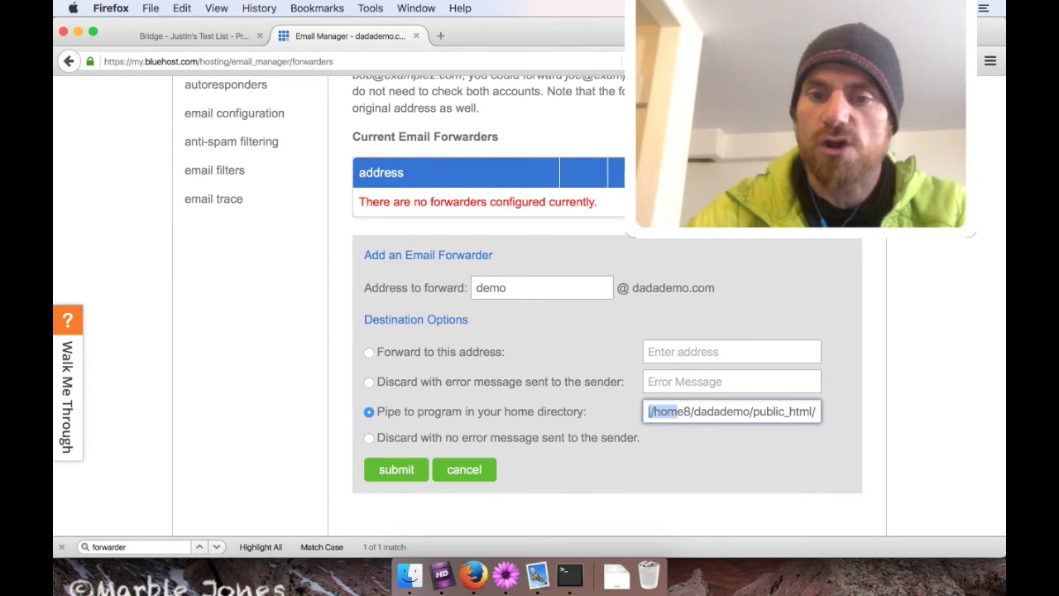
pyautogui.hotkey('shift', 'Right')
pyautogui.hotkey('shift', 'Right')
pyautogui.hotkey('shift', 'Right')
pyautogui.hotkey('shift', 'Right')
pyautogui.hotkey('shift', 'Right')
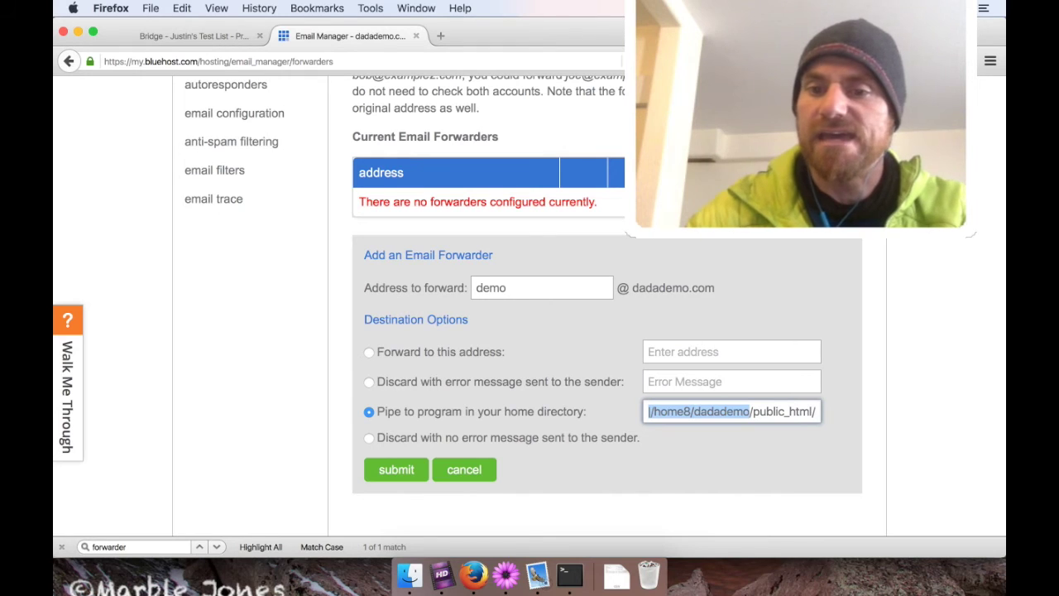
pyautogui.hotkey('shift', 'Right')
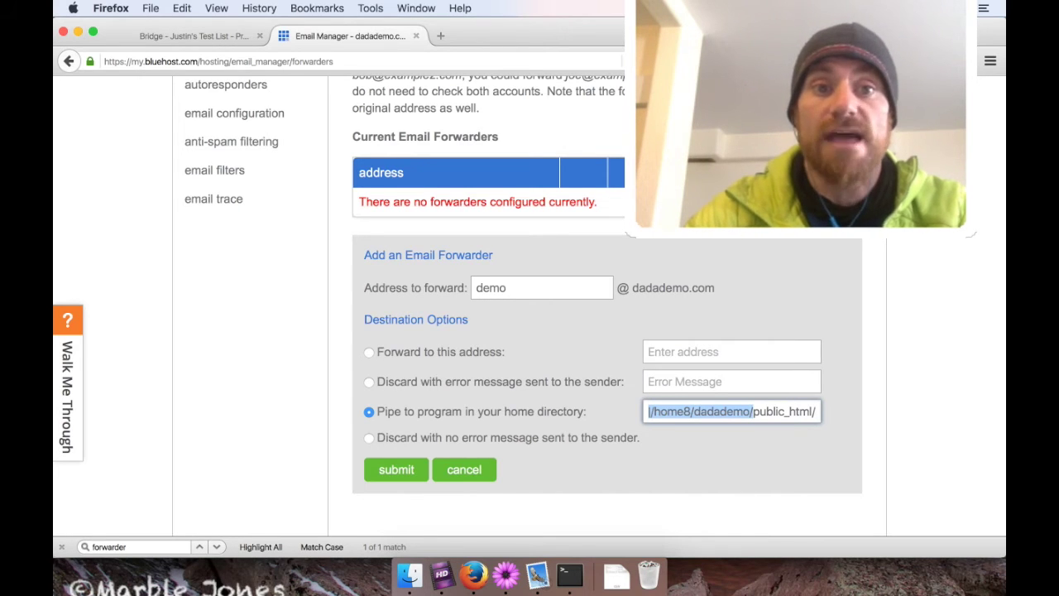
pyautogui.press('BackSpace')
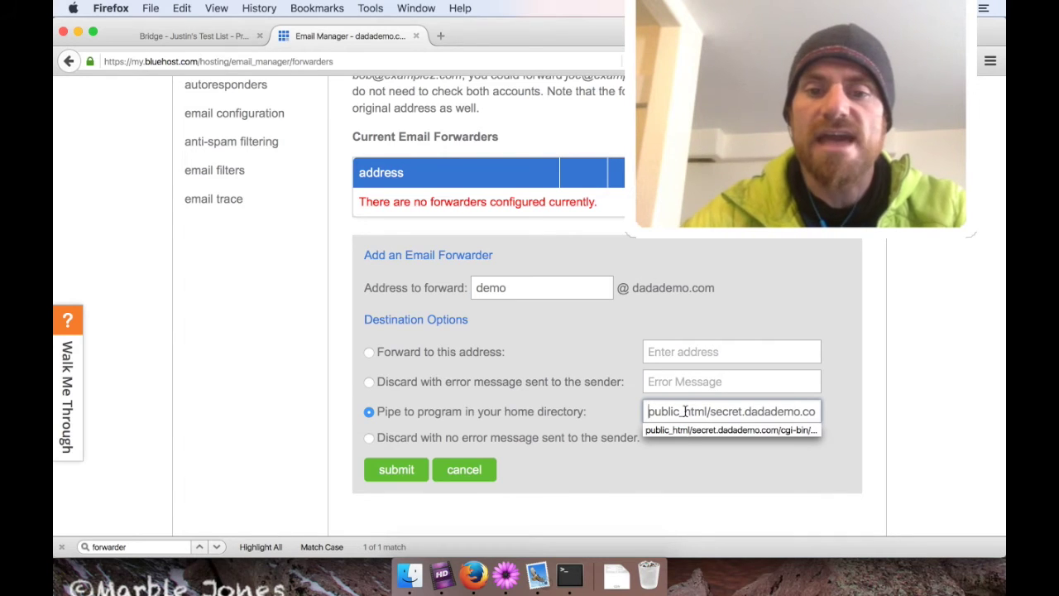
# Submit the new forwarder and return to the Dada Mail Bridge settings.
pyautogui.click(615, 484)
pyautogui.click(396, 469)
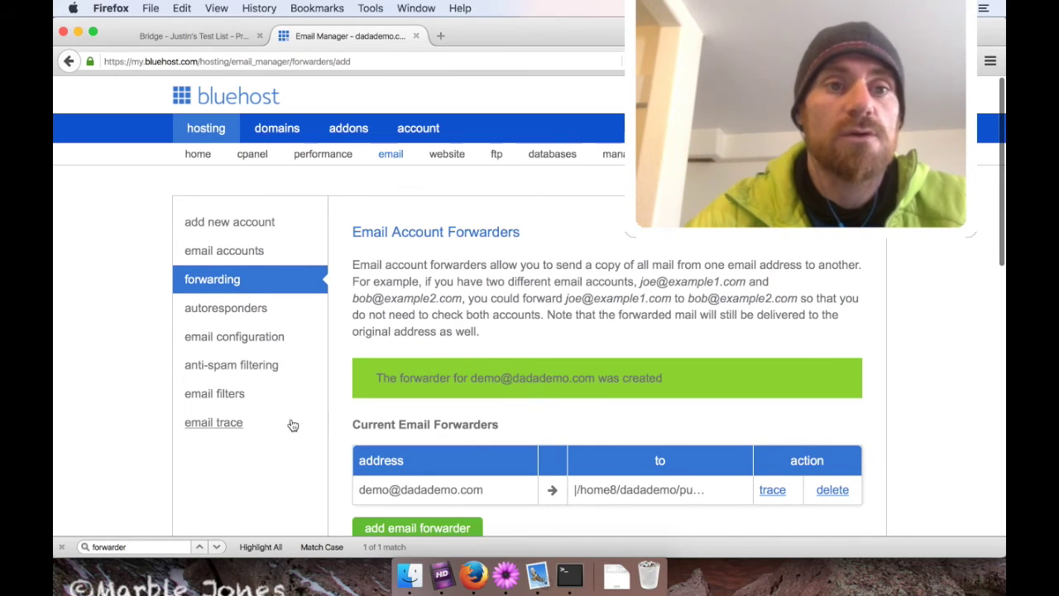
pyautogui.click(179, 40)
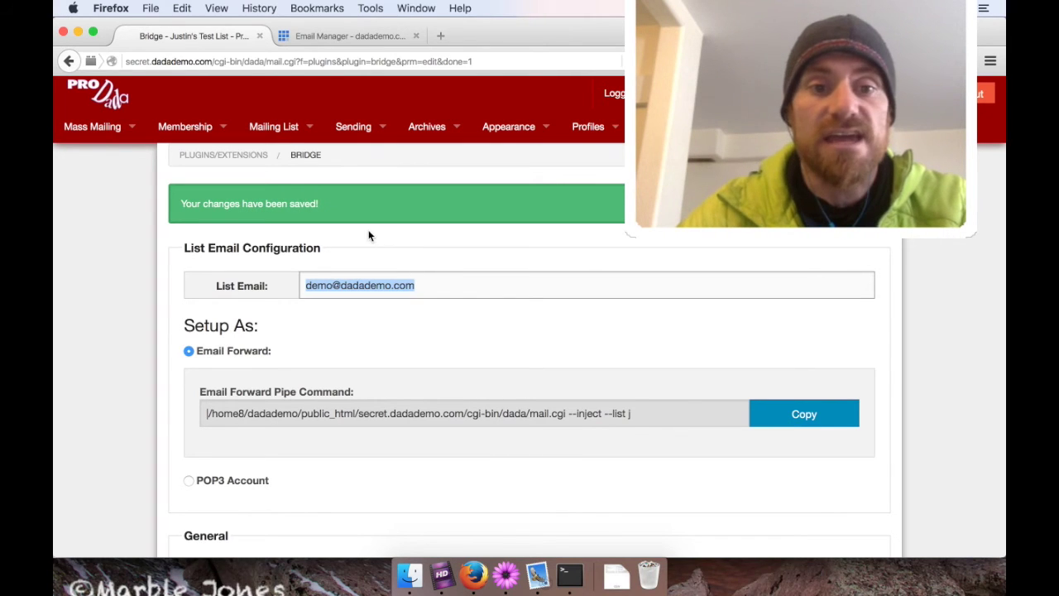
pyautogui.tripleClick(441, 285)
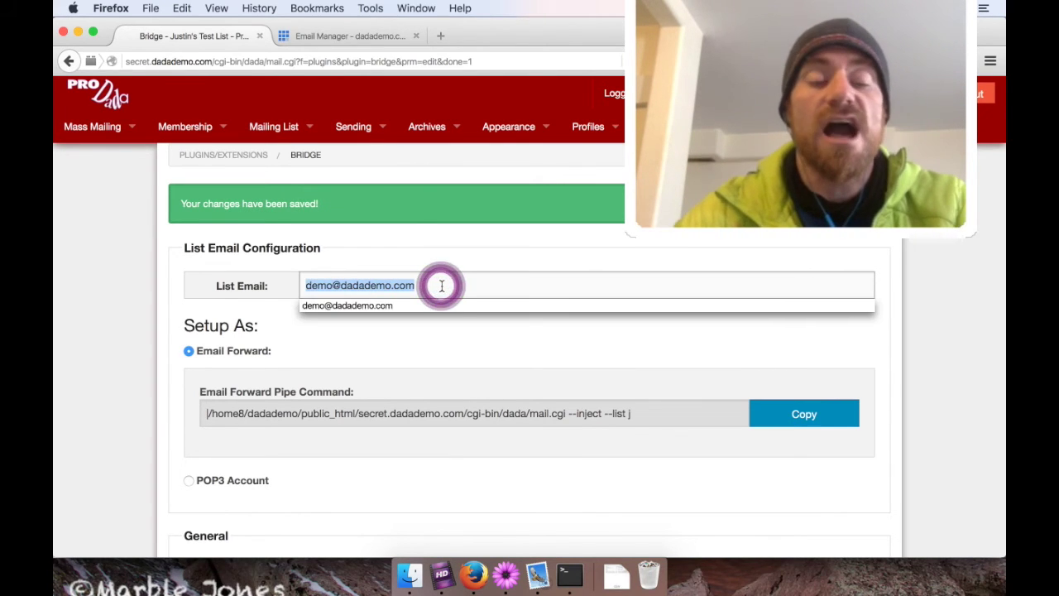
pyautogui.click(536, 577)
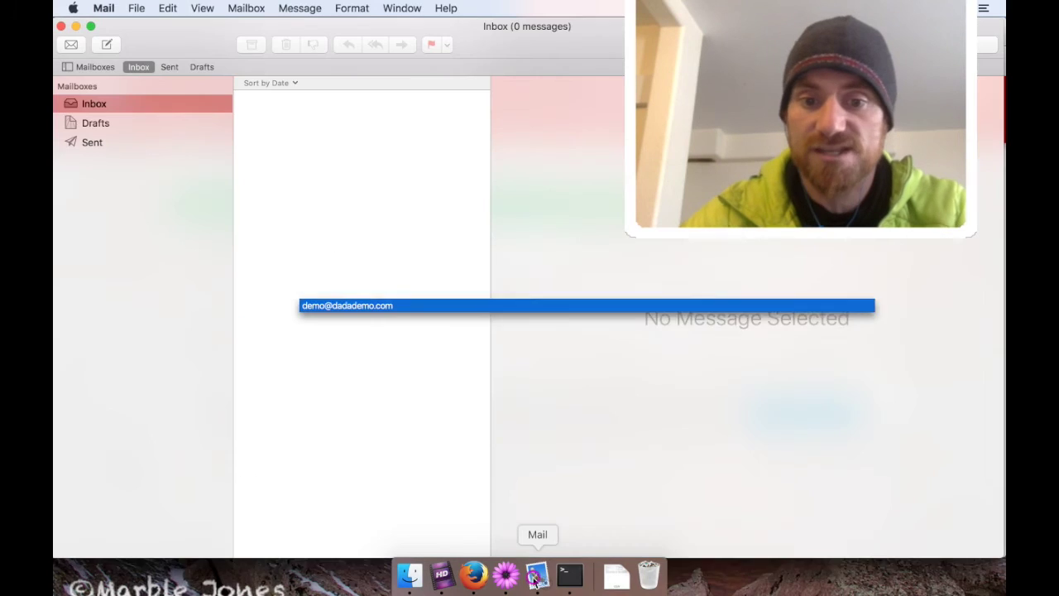
# Address a new message to the list with subject 'Test of new discussion list, hurray!'.
pyautogui.click(108, 44)
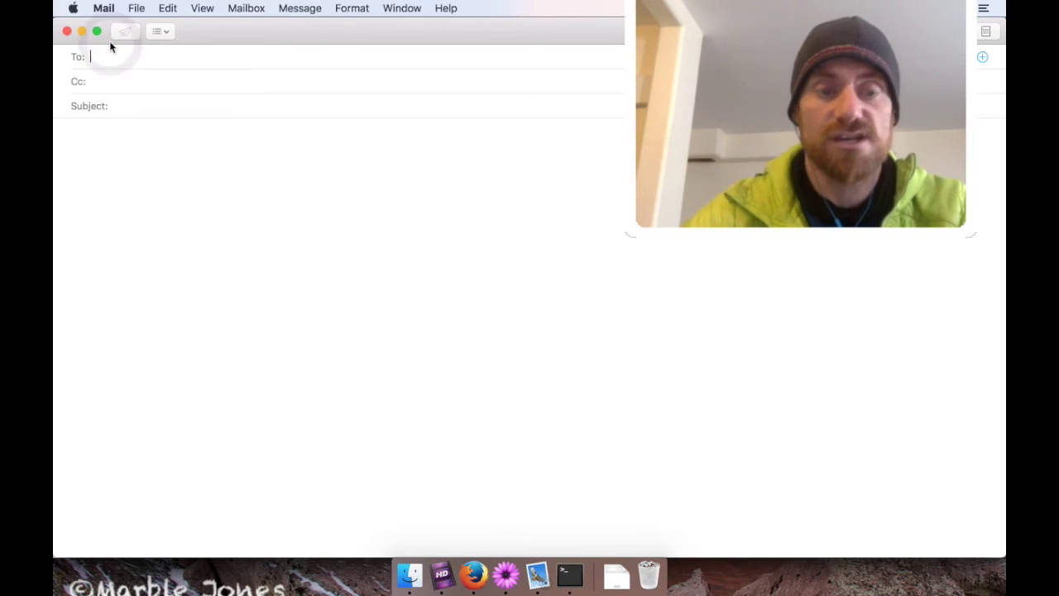
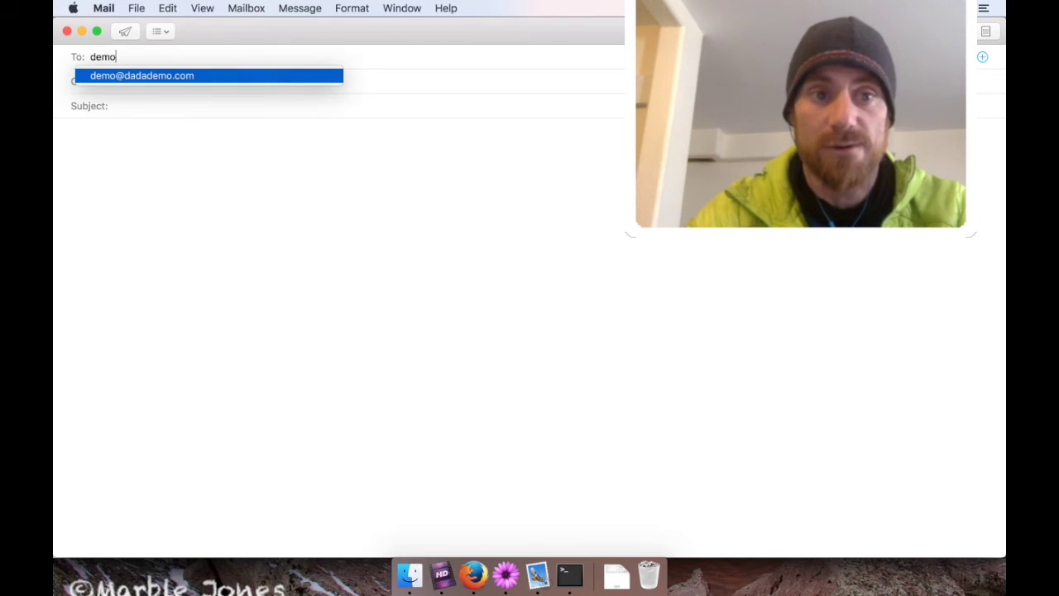
pyautogui.press('Tab')
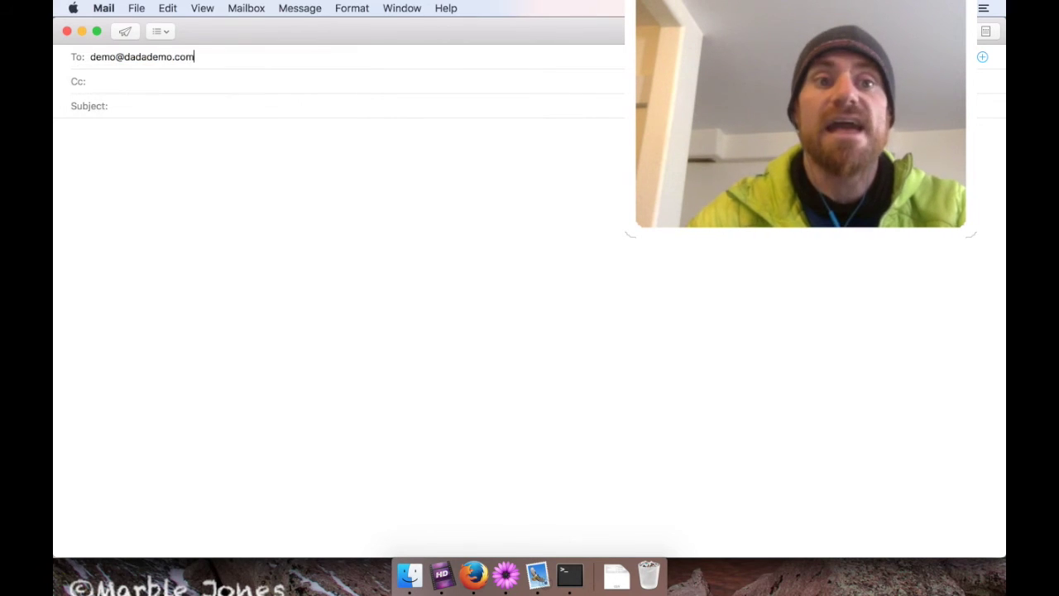
pyautogui.press('Tab')
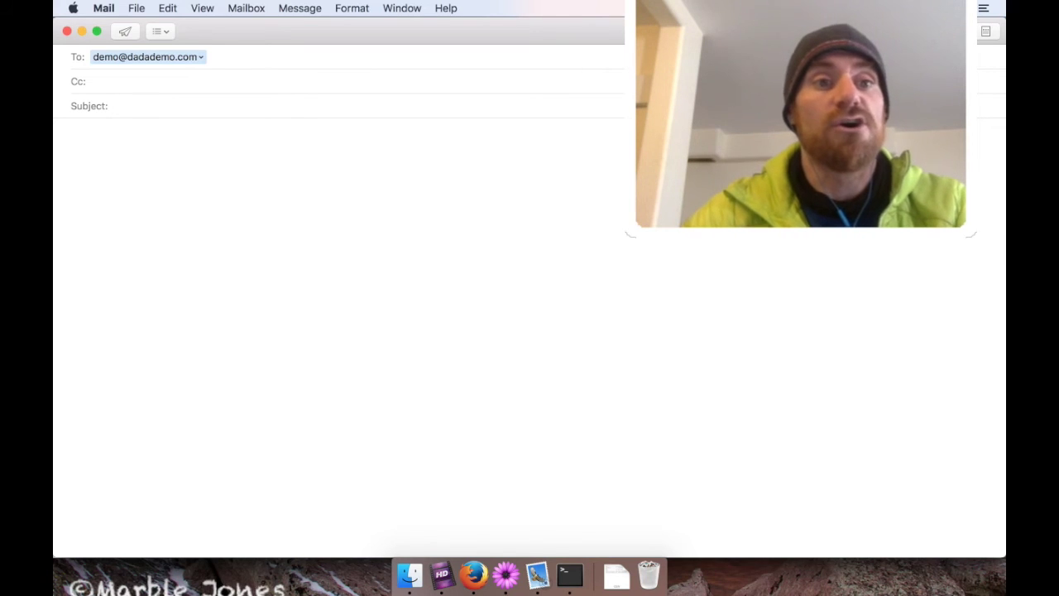
pyautogui.write('Test')
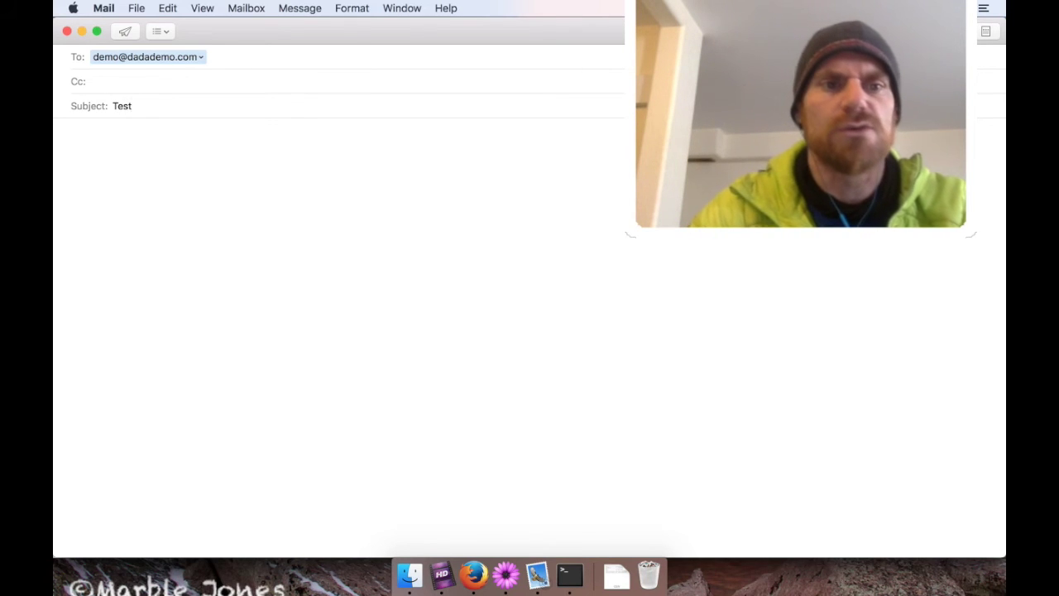
pyautogui.write(' of ne')
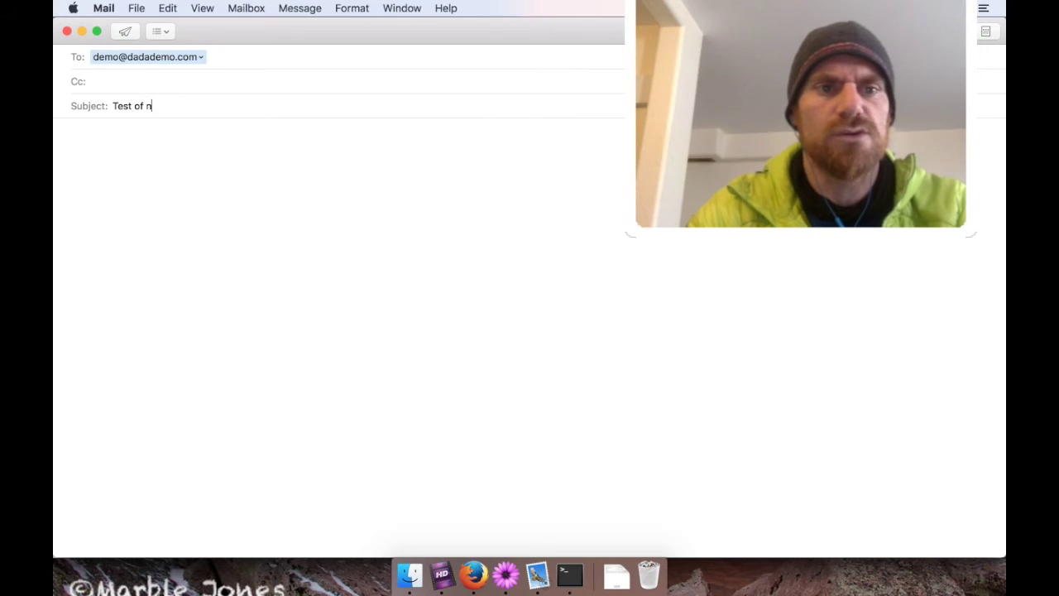
pyautogui.press('BackSpace')
pyautogui.write('ew discu')
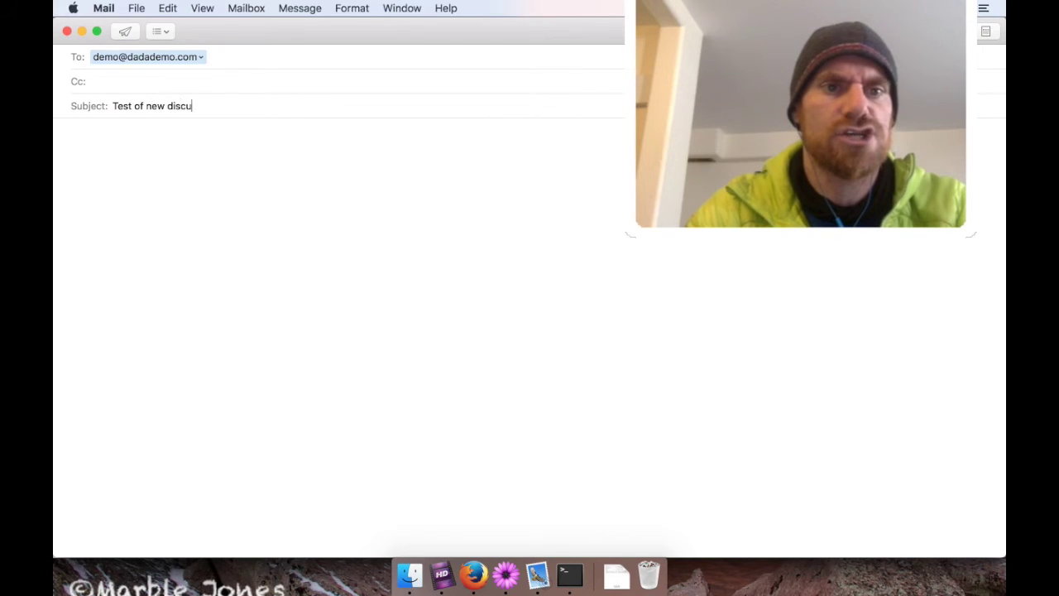
pyautogui.write('ssion list, hu')
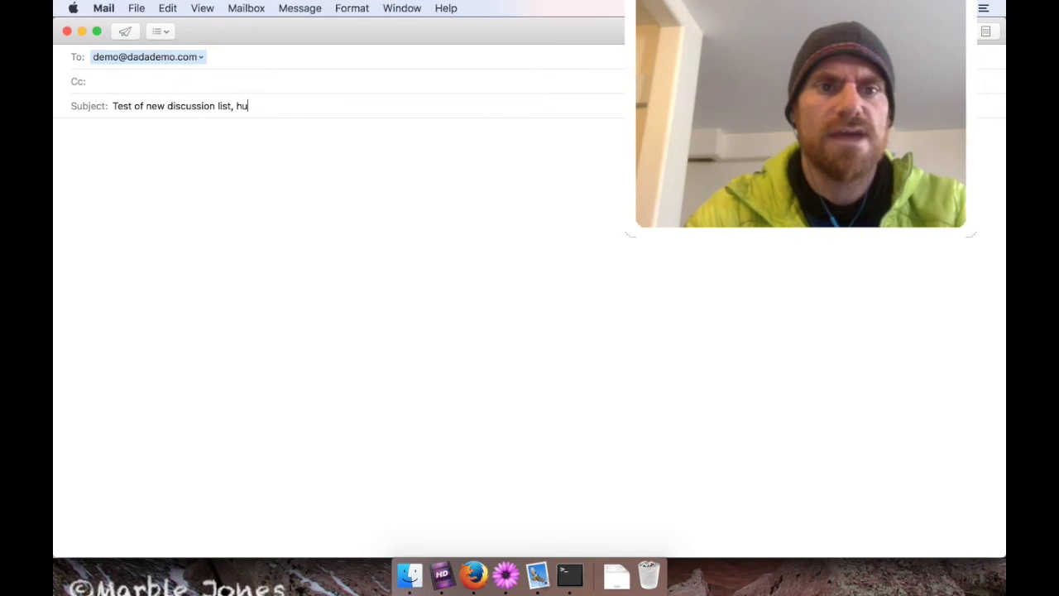
pyautogui.write('rray!Hi')
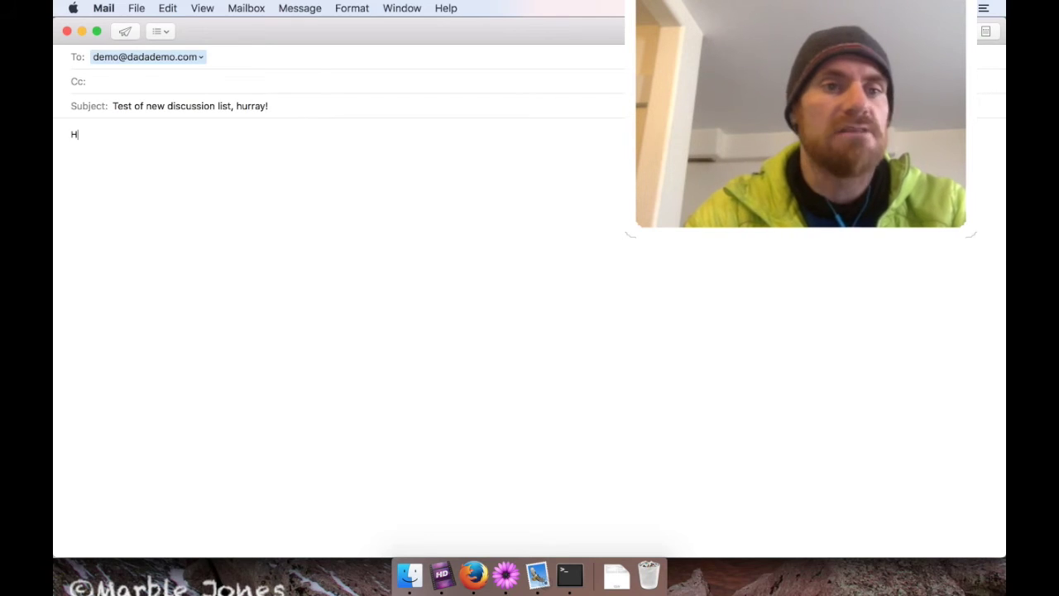
# Write the body 'Test, does this thing work?!', sign it with a name, and send.
pyautogui.press('BackSpace')
pyautogui.press('BackSpace')
pyautogui.write('Test')
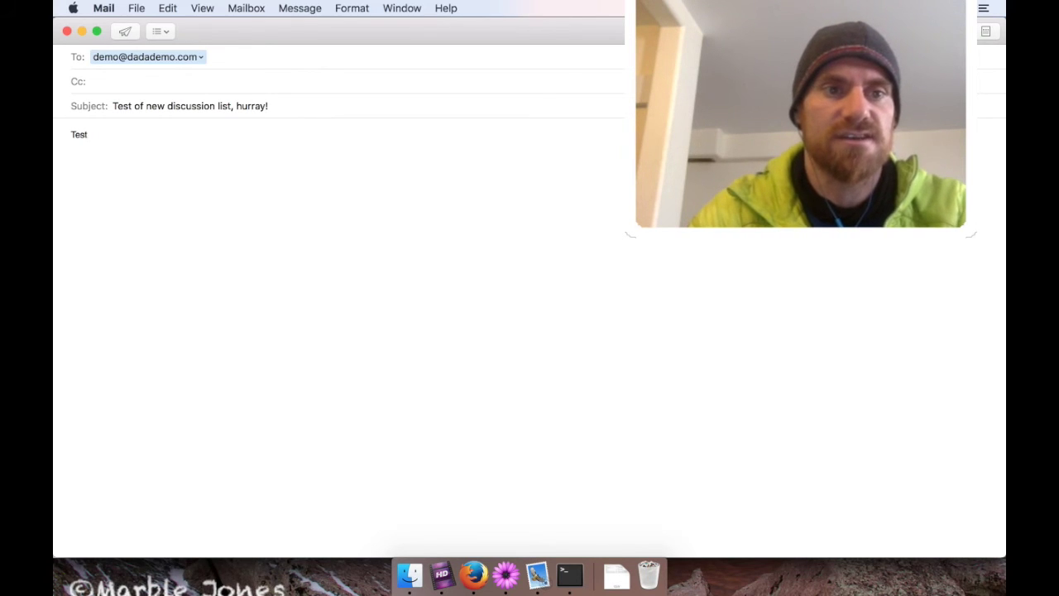
pyautogui.write(', does this thing wo')
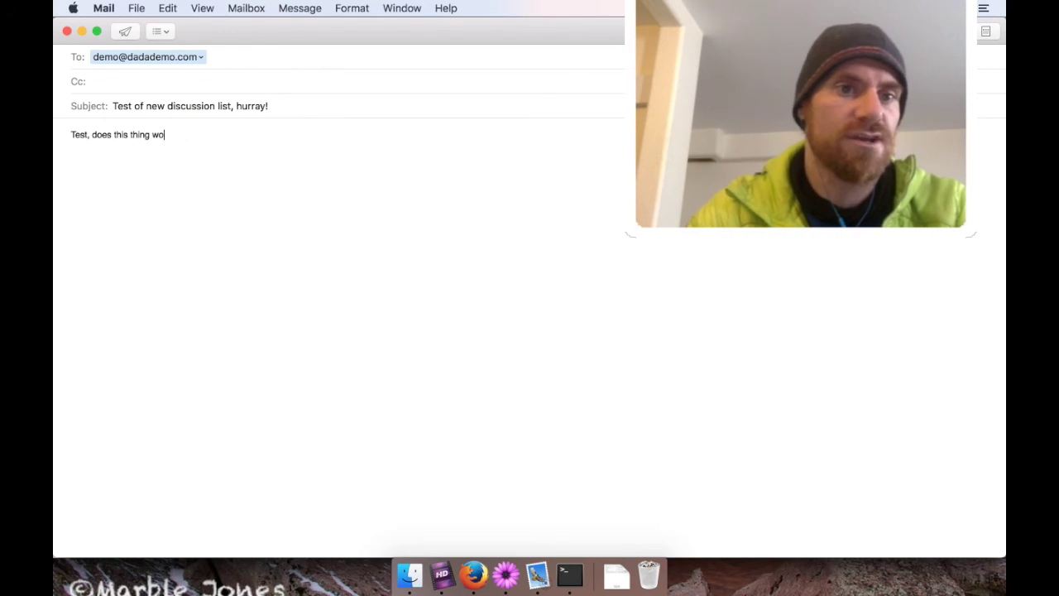
pyautogui.write('rk?!')
pyautogui.press('Return')
pyautogui.press('Return')
pyautogui.write('-Justi')
pyautogui.press('super+z')
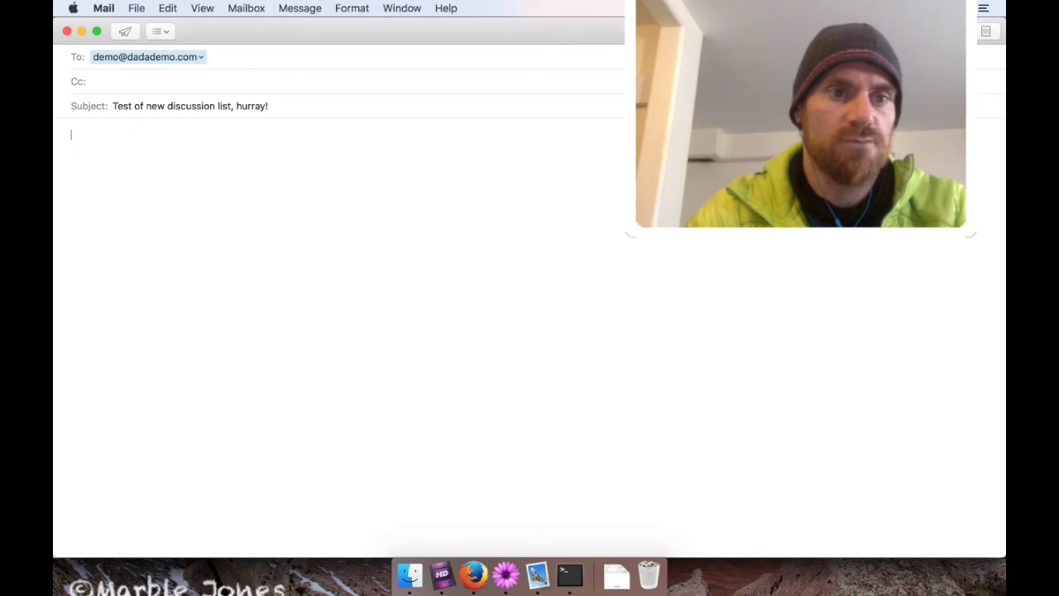
pyautogui.press('super+shift+z')
pyautogui.press('BackSpace')
pyautogui.write('Jus')
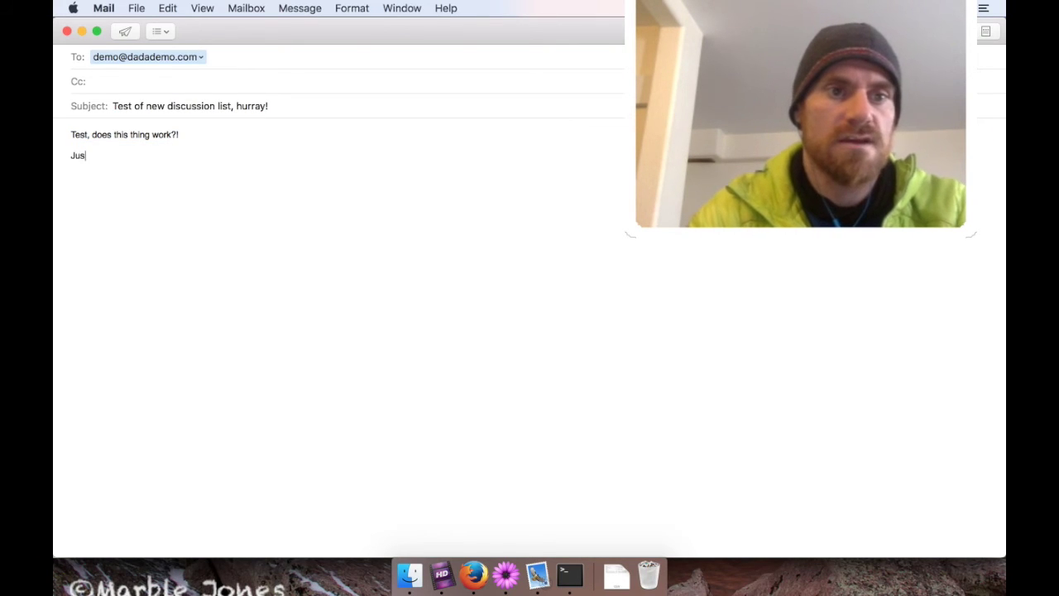
pyautogui.write('tin')
pyautogui.press('Return')
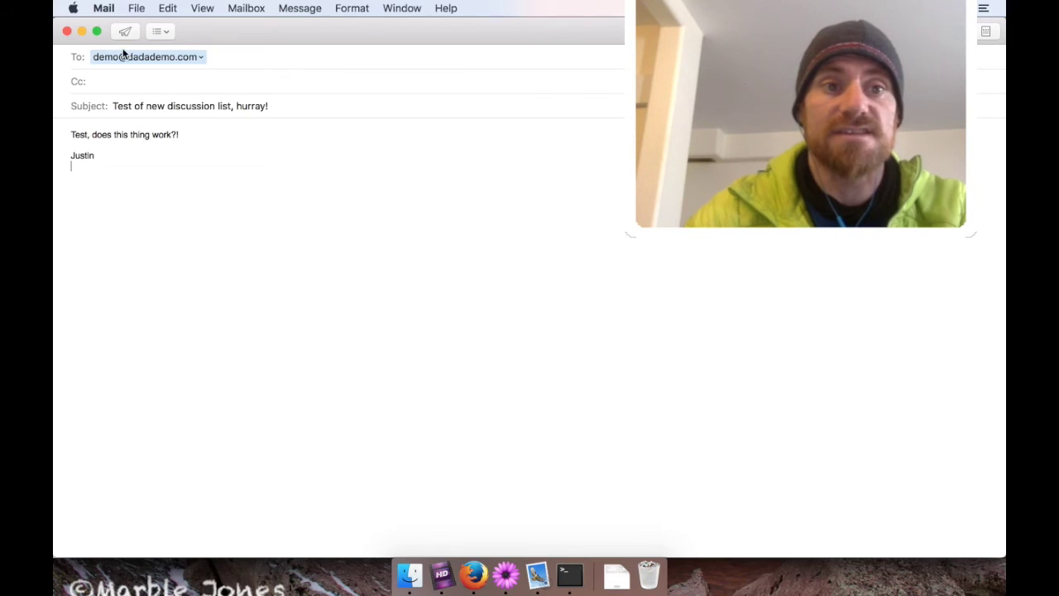
pyautogui.click(125, 32)
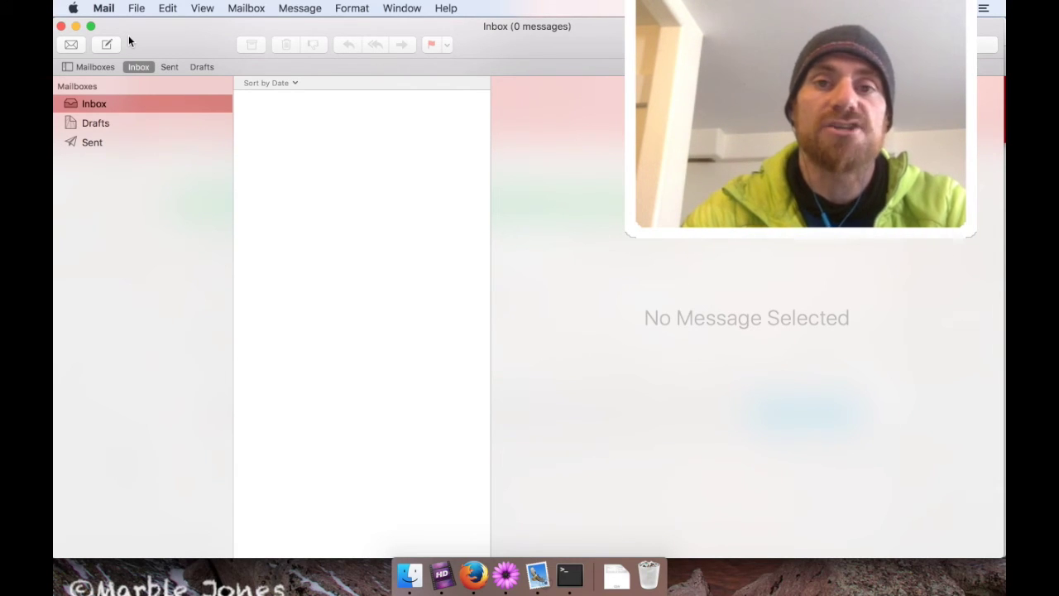
# Fetch mail, read the list owner's 'Message Received' confirmation, then open the list's test post.
pyautogui.click(71, 50)
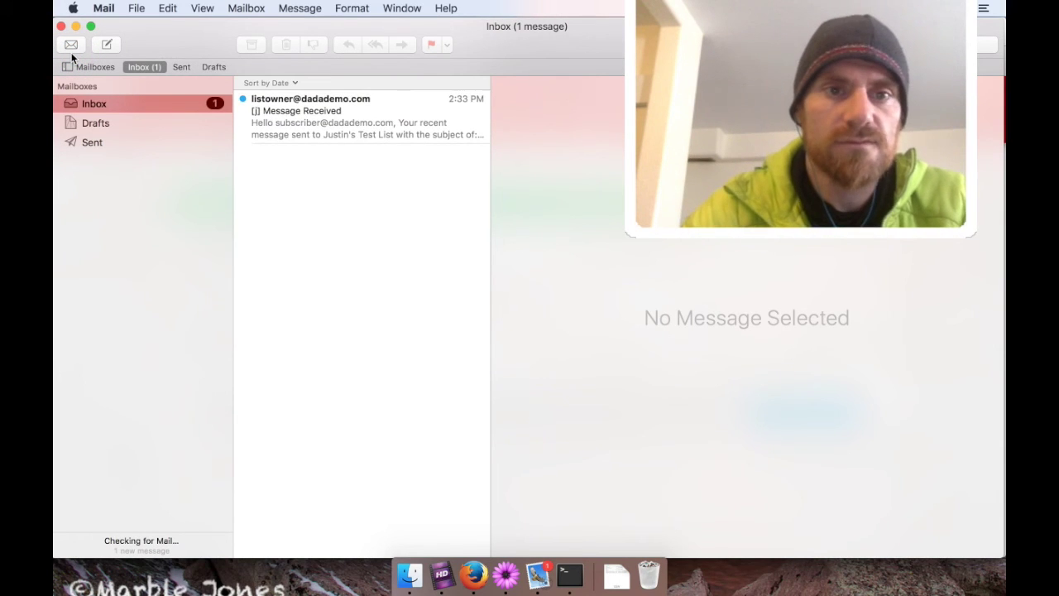
pyautogui.click(302, 135)
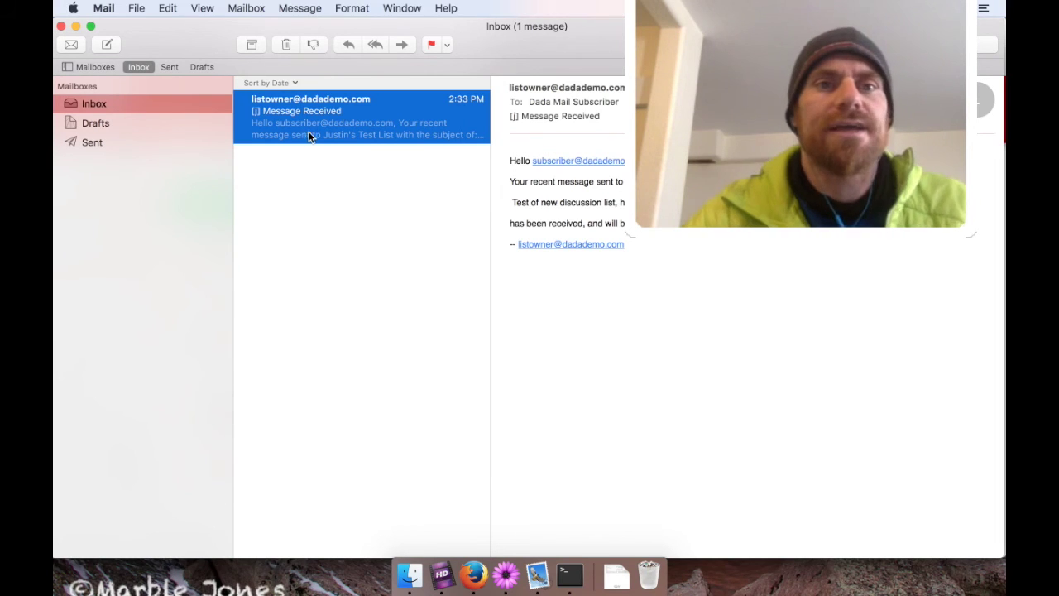
pyautogui.click(71, 45)
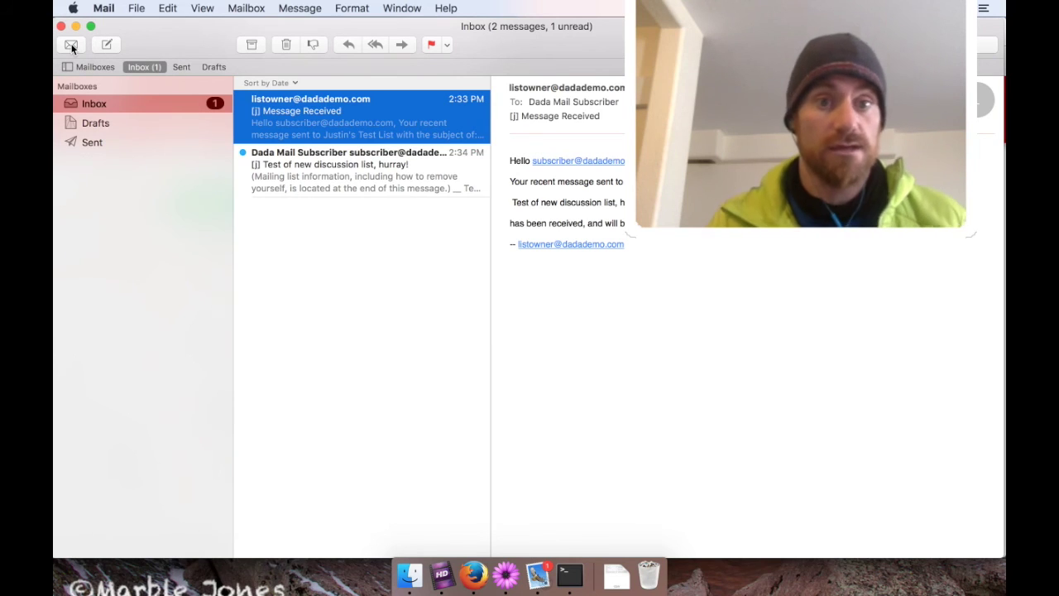
pyautogui.press('Down')
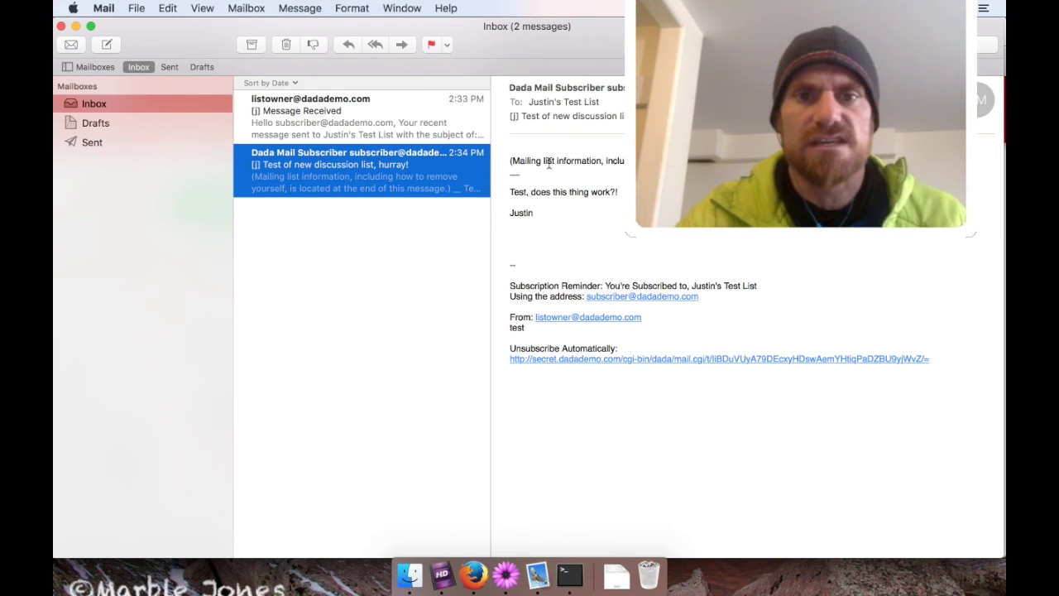
pyautogui.moveTo(507, 156); pyautogui.dragTo(553, 166)
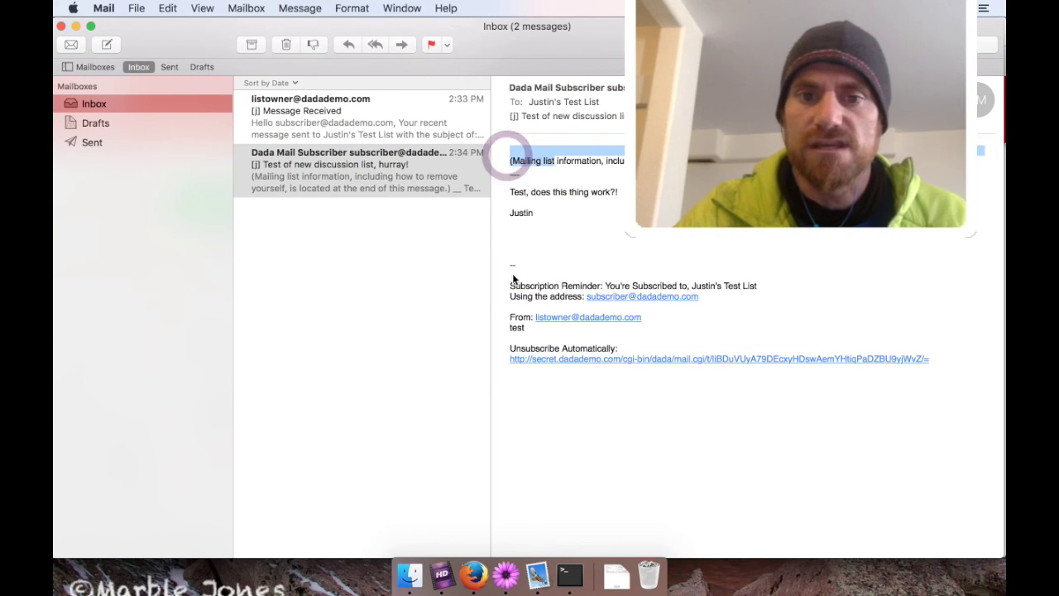
pyautogui.moveTo(508, 269); pyautogui.dragTo(510, 401)
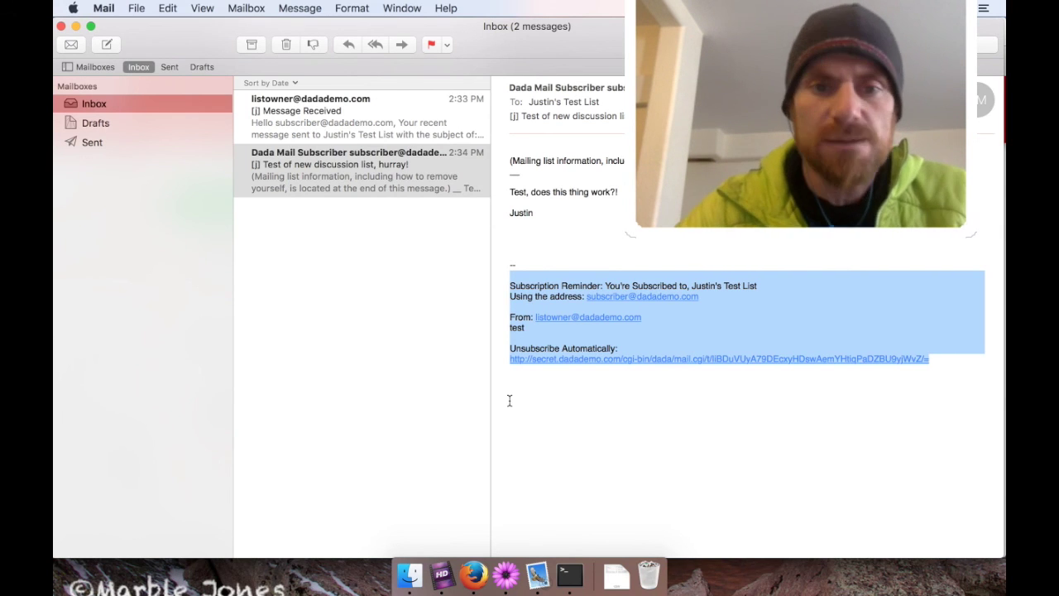
pyautogui.click(311, 343)
pyautogui.click(308, 179)
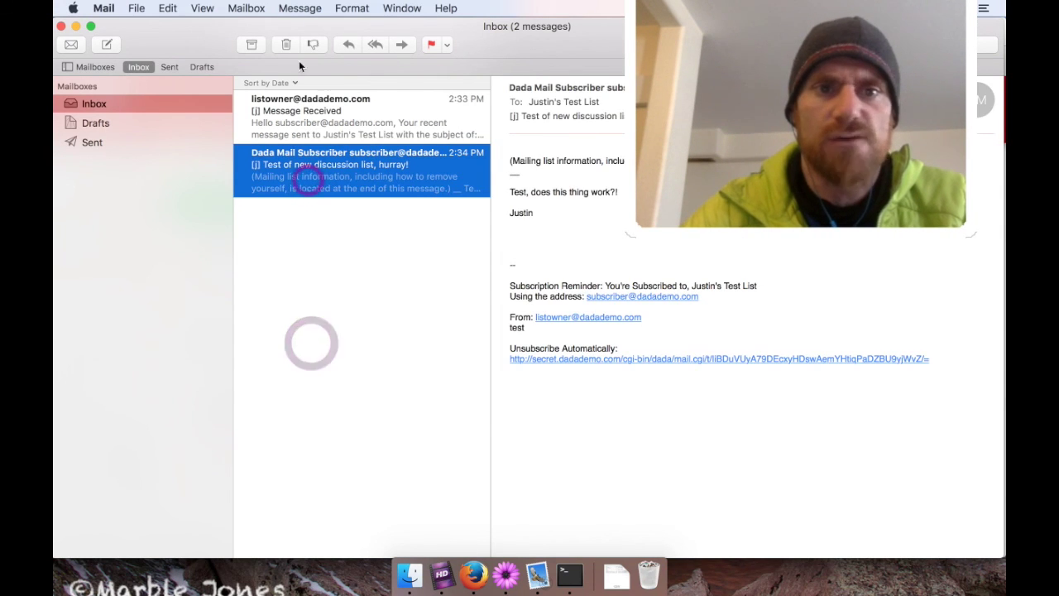
# Reply to the list's test message with "Hey! I received your message!" and send it.
pyautogui.click(350, 44)
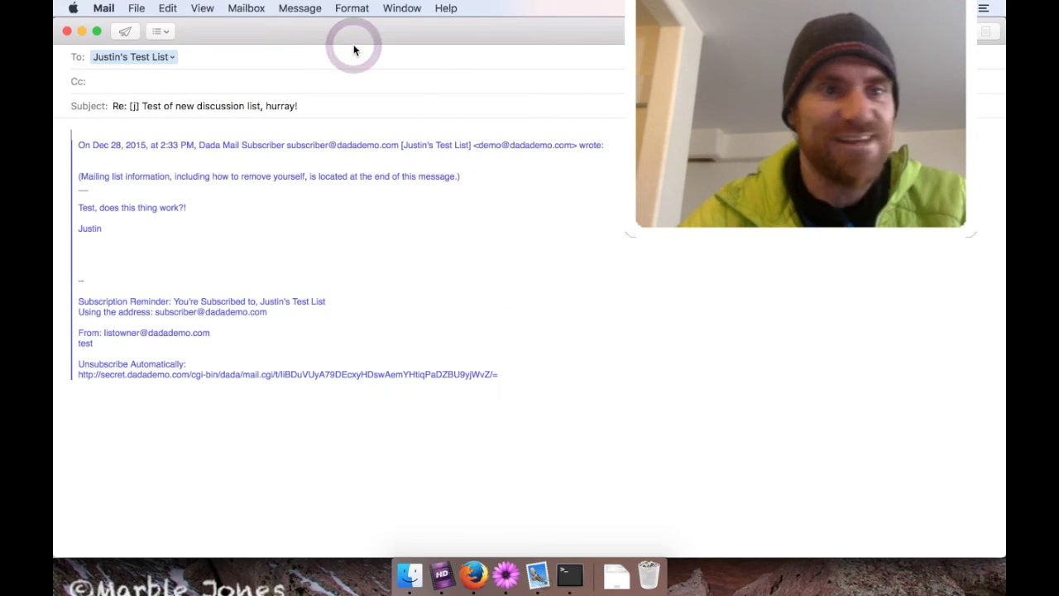
pyautogui.write('Hey!')
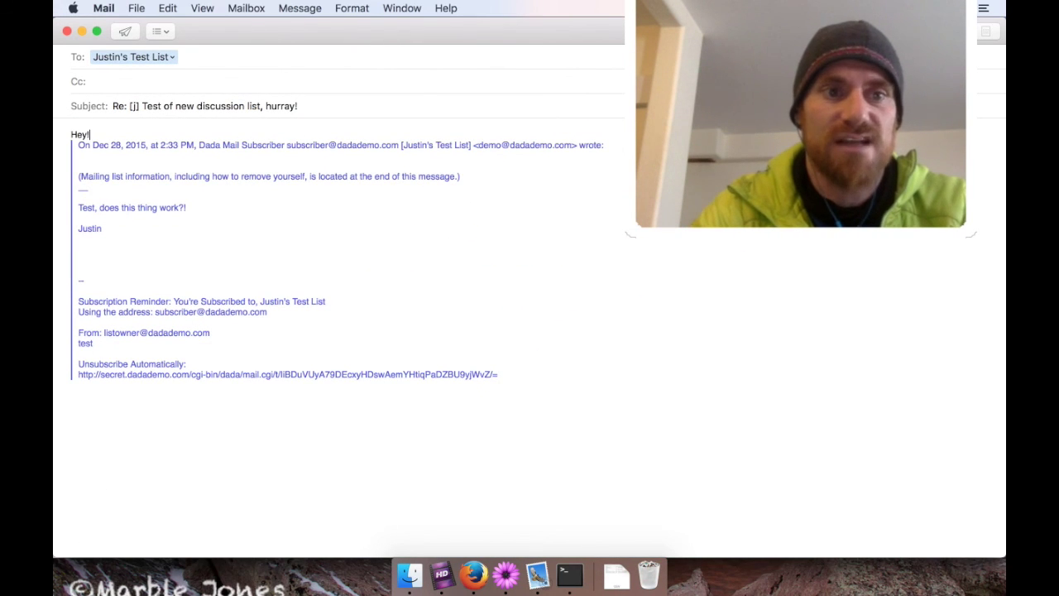
pyautogui.press('Return')
pyautogui.write('I ')
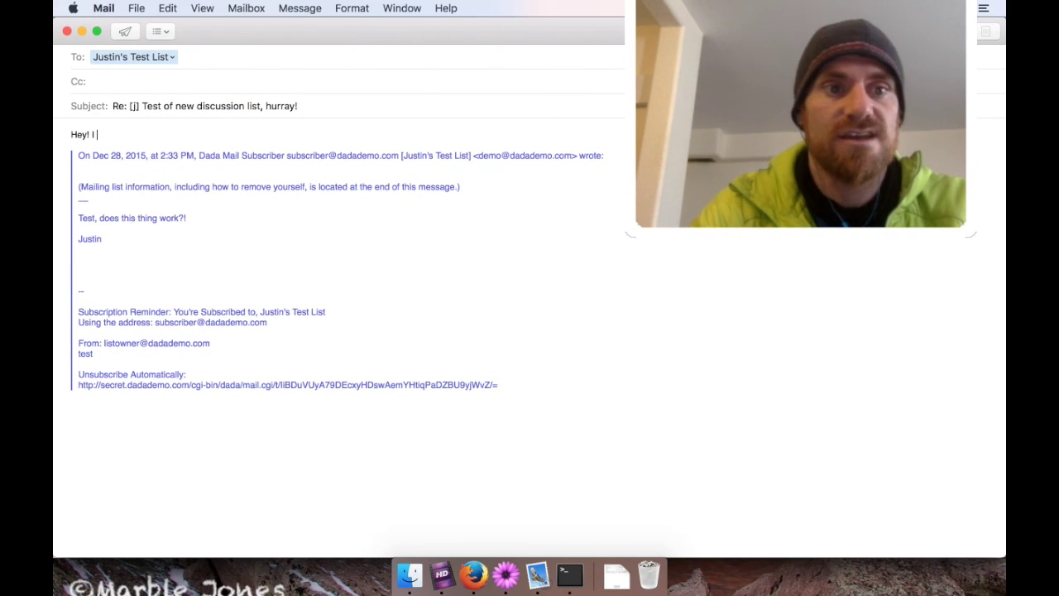
pyautogui.write('received your mes')
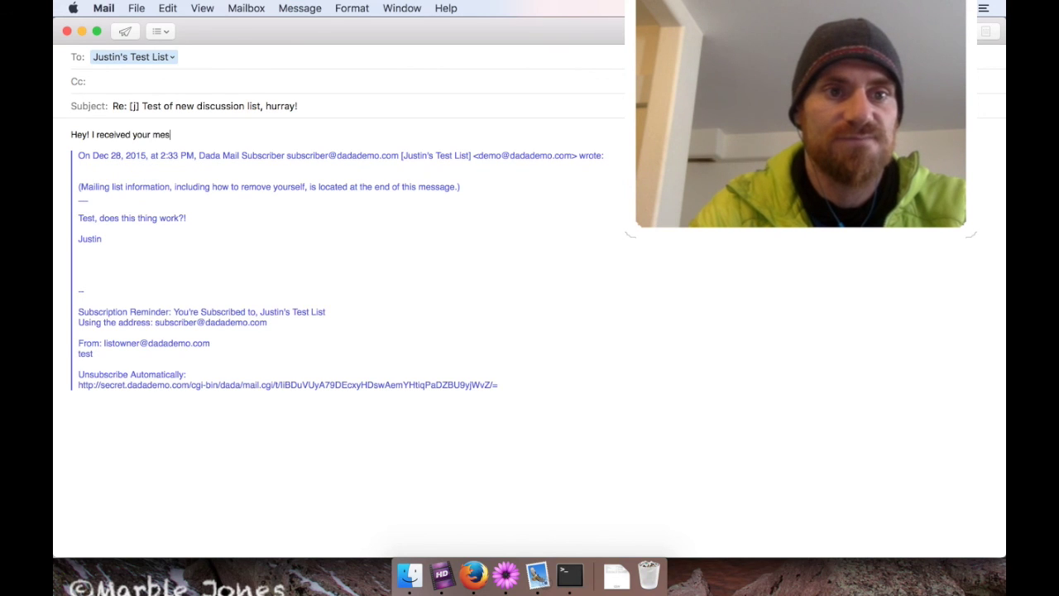
pyautogui.write('sage!')
pyautogui.press('Return')
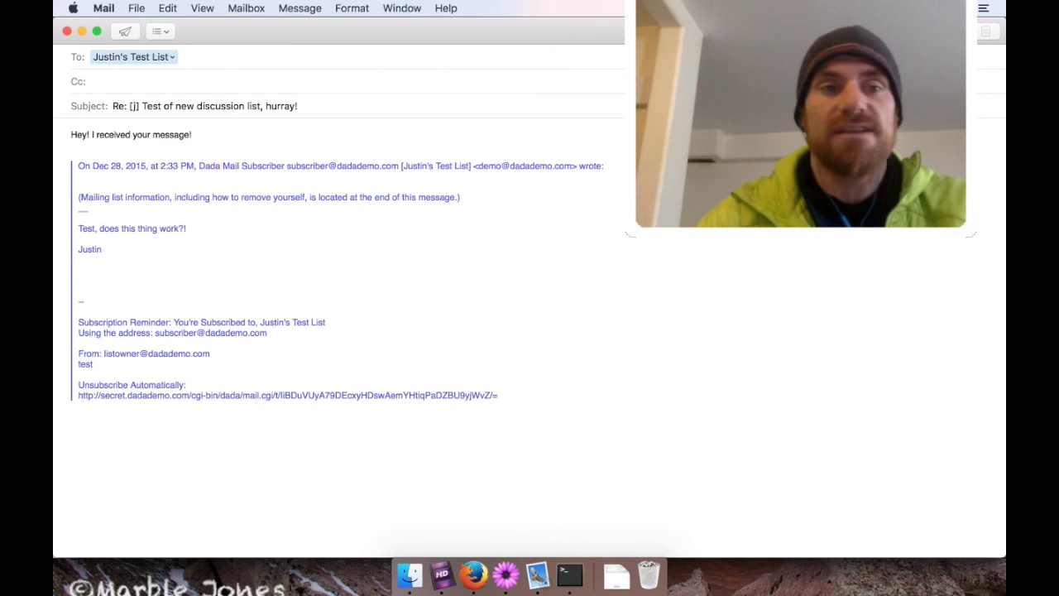
pyautogui.click(126, 31)
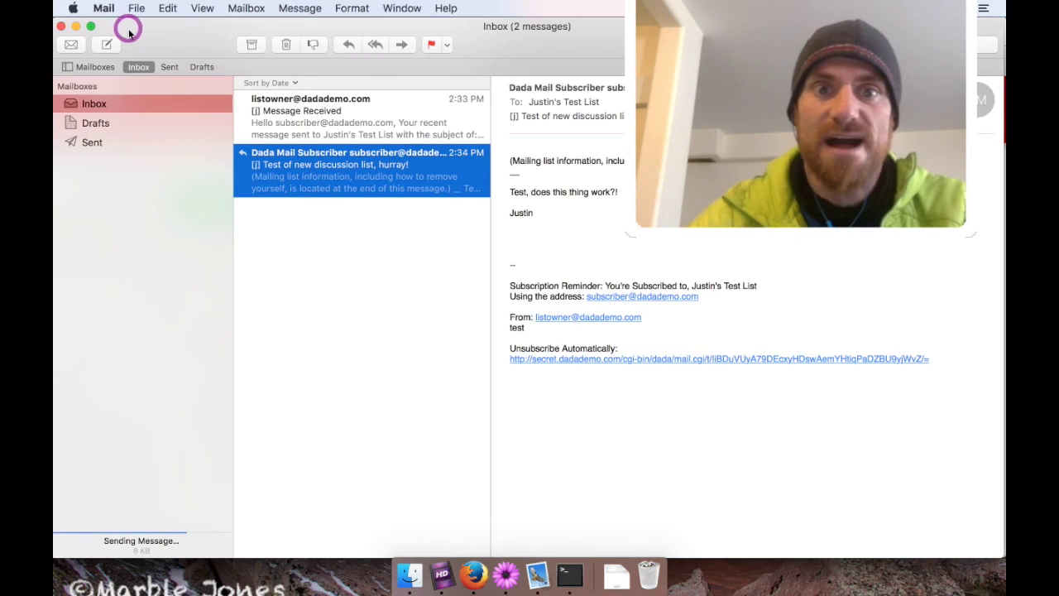
# Fetch mail, view the new receipt confirmation, then open the reply delivered through the list.
pyautogui.click(69, 45)
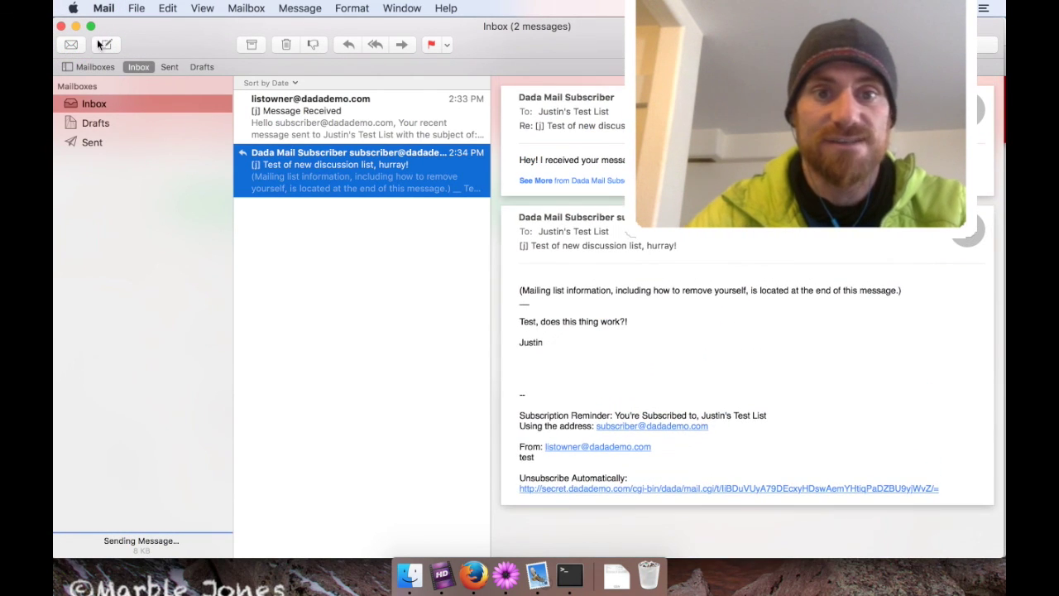
pyautogui.click(335, 245)
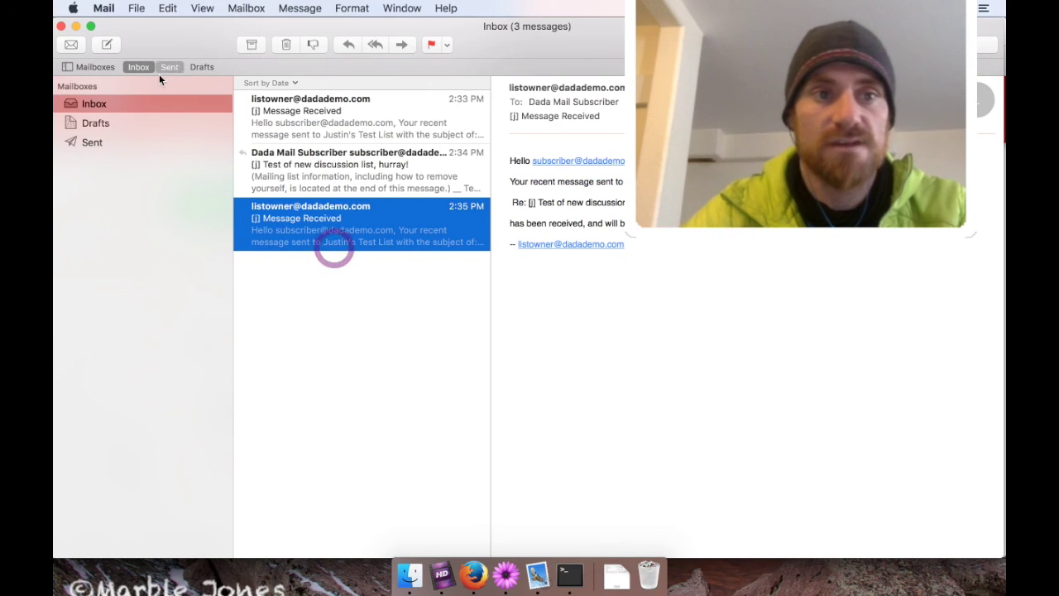
pyautogui.click(75, 44)
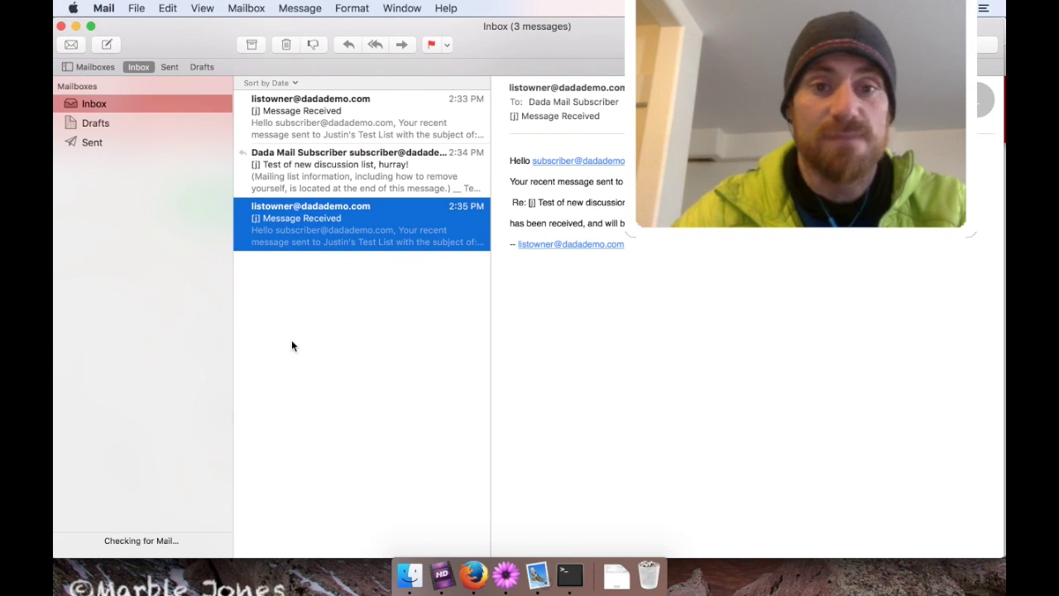
pyautogui.click(339, 226)
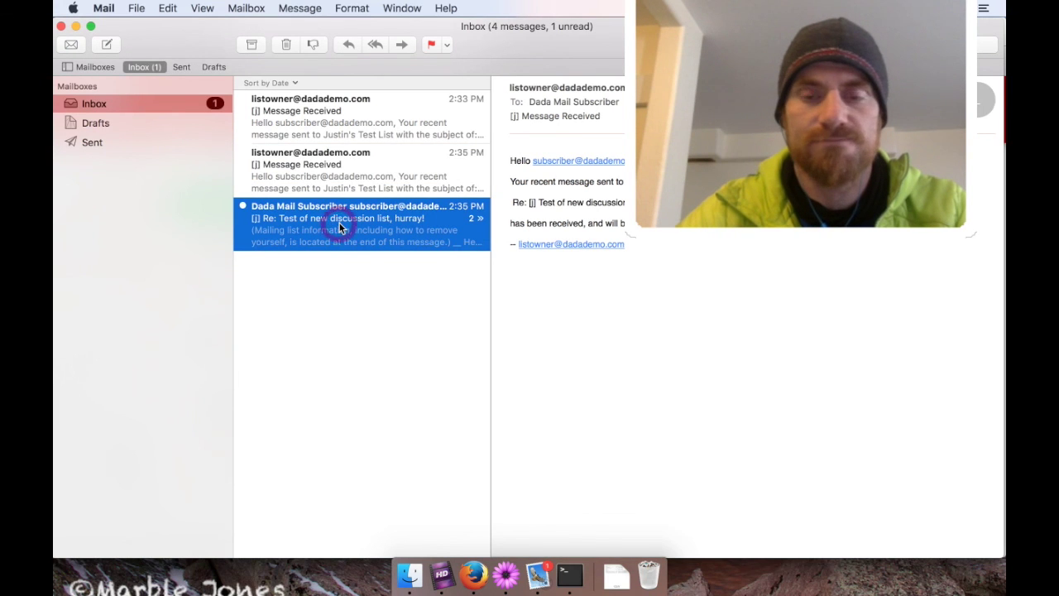